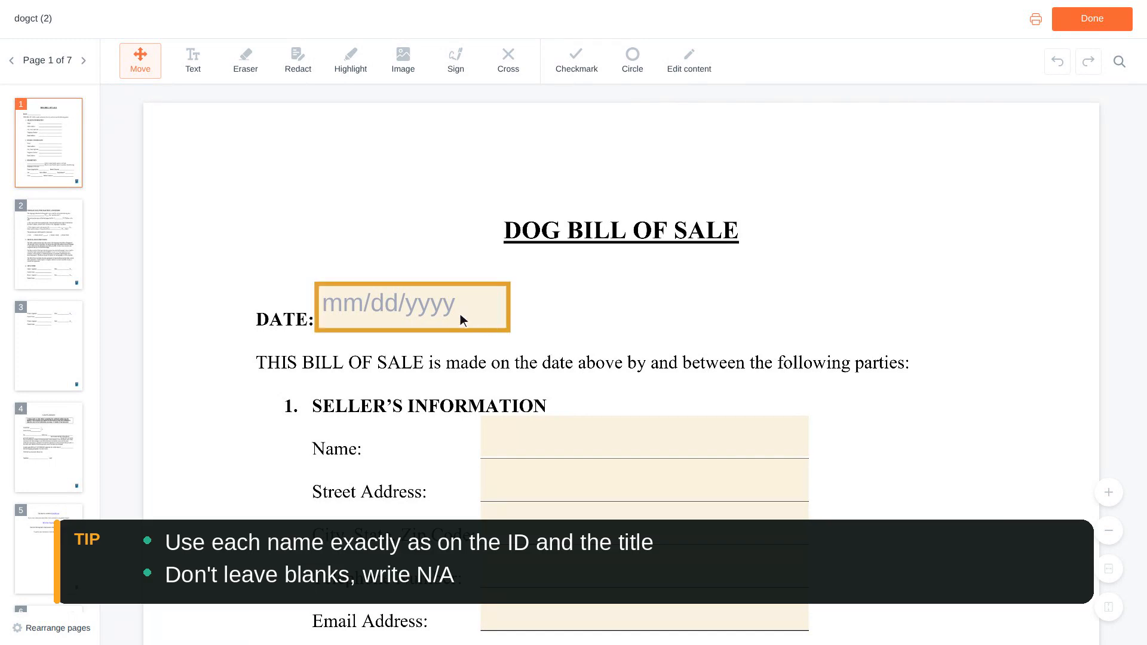
# - Open the date picker for the bill of sale's date and enter the seller's full name under Seller's Information
pyautogui.click(417, 309)
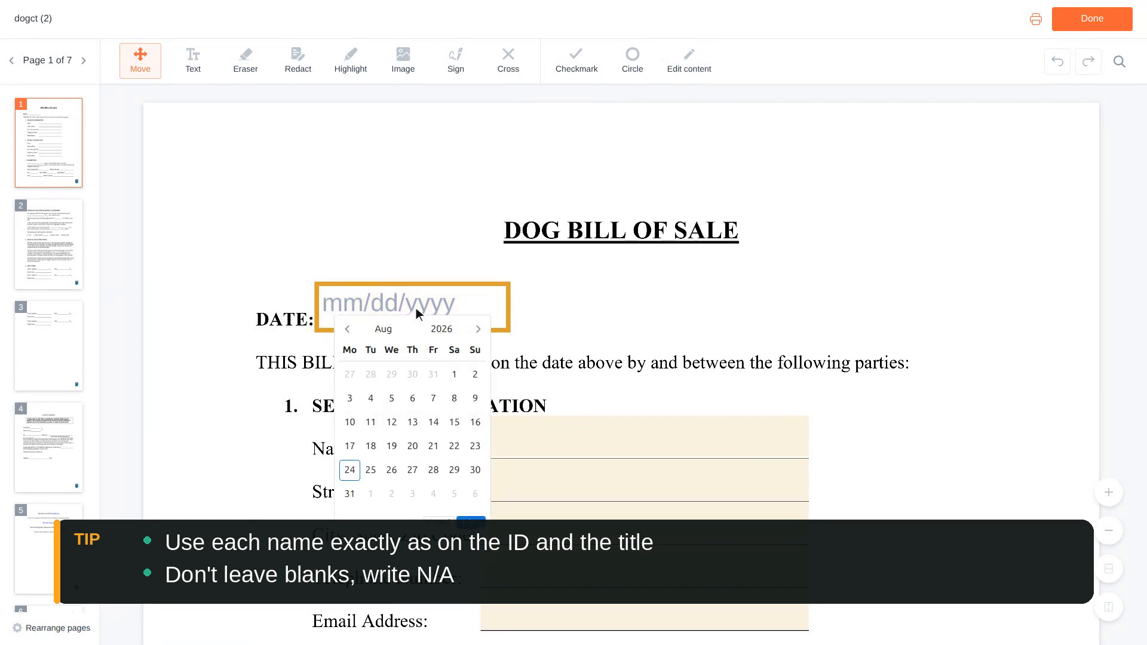
pyautogui.scroll(-1, 416, 307)
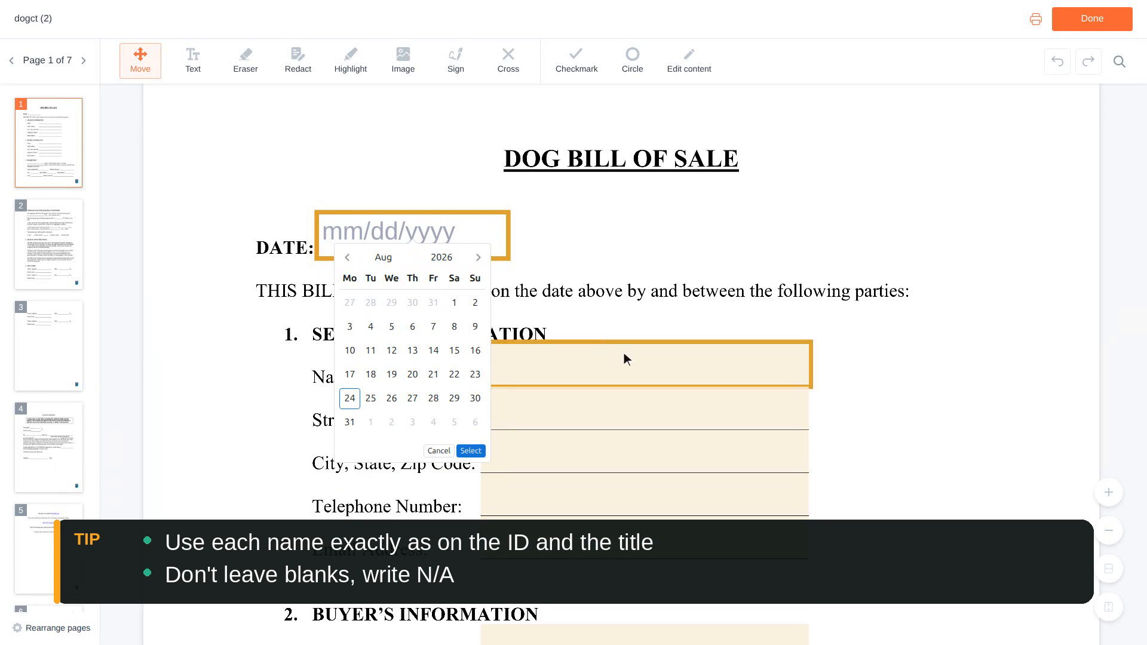
pyautogui.click(646, 364)
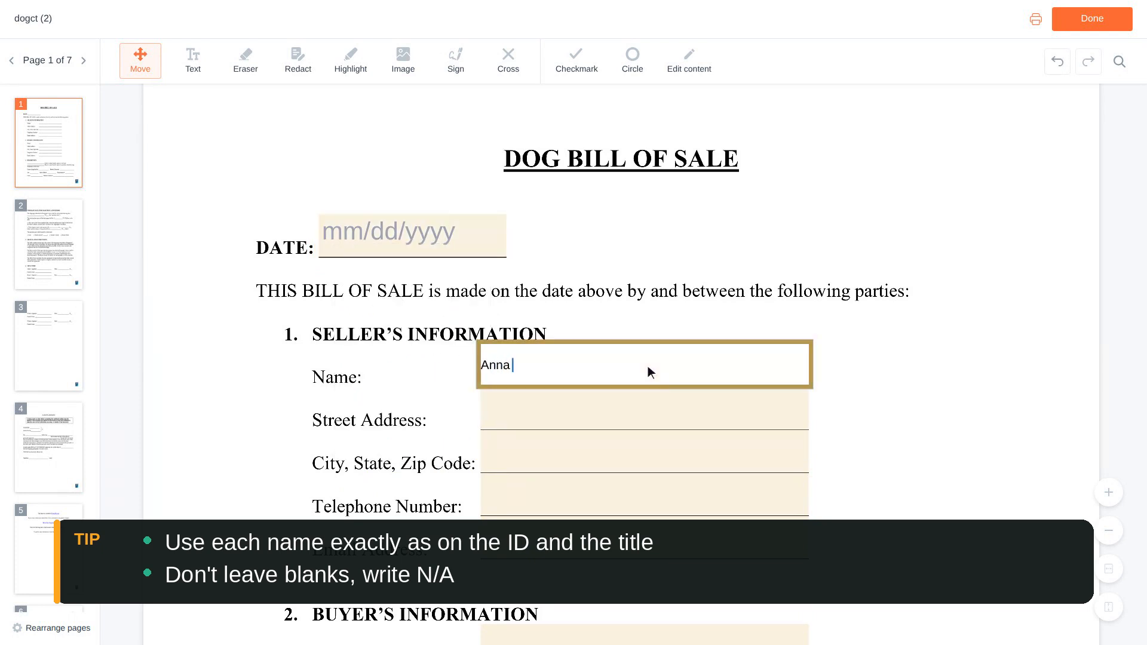
# - Fill in the seller's street address and the seller's city, state and zip code
pyautogui.scroll(-1, 647, 365)
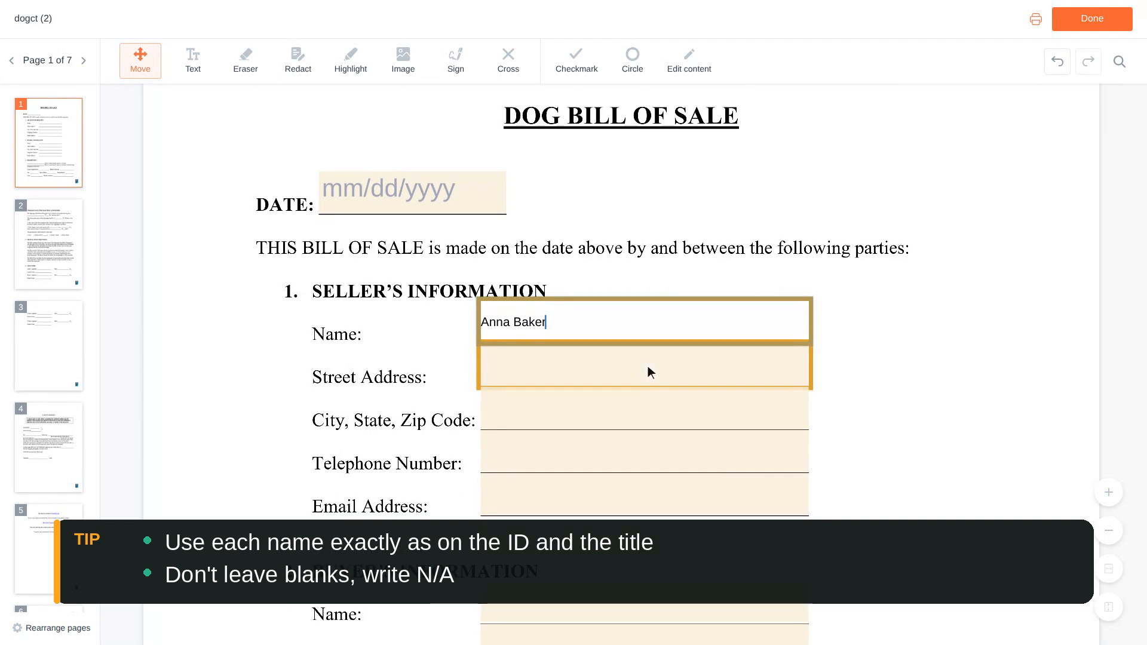
pyautogui.click(647, 365)
pyautogui.write('123 ')
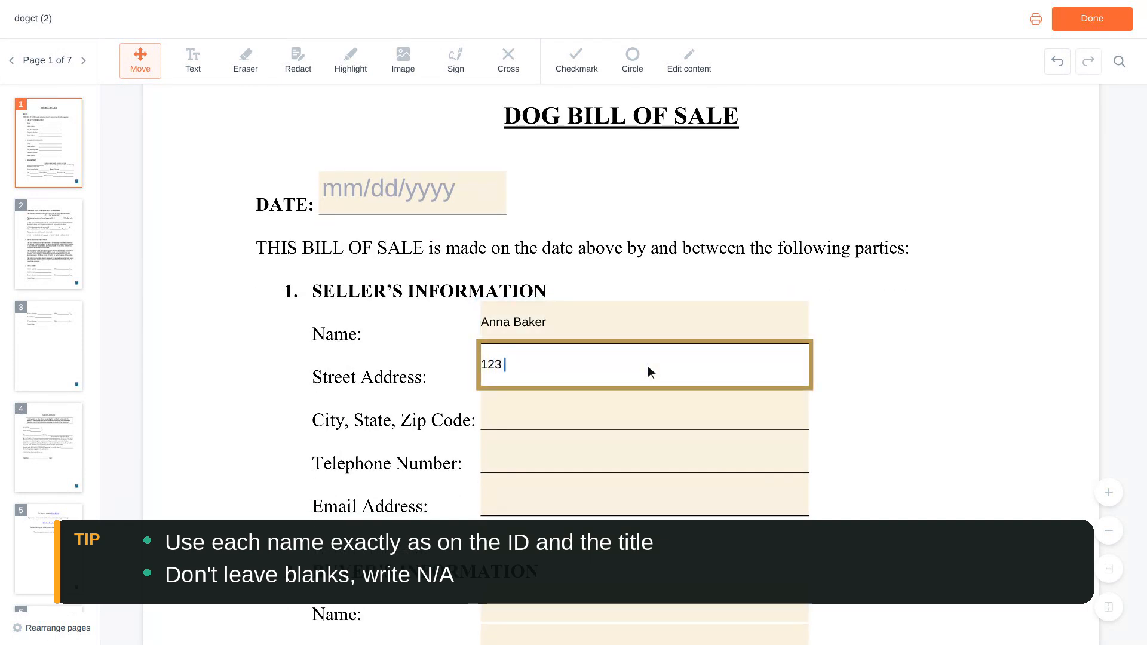
pyautogui.write('Main Street, ')
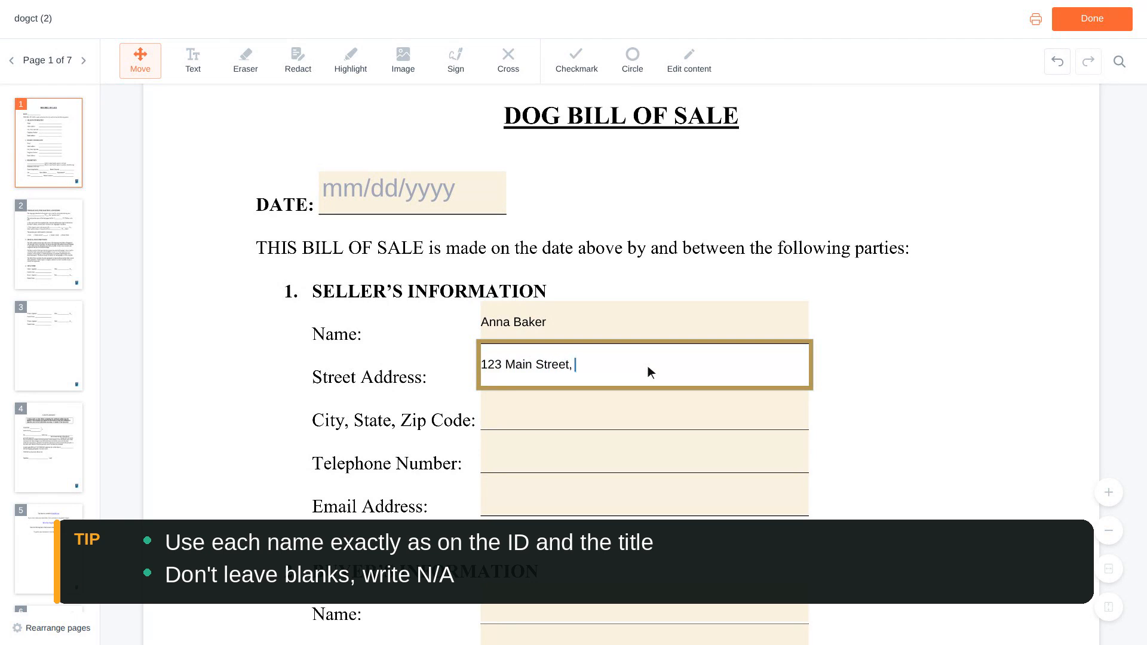
pyautogui.write('Apt 4')
pyautogui.scroll(-1, 647, 365)
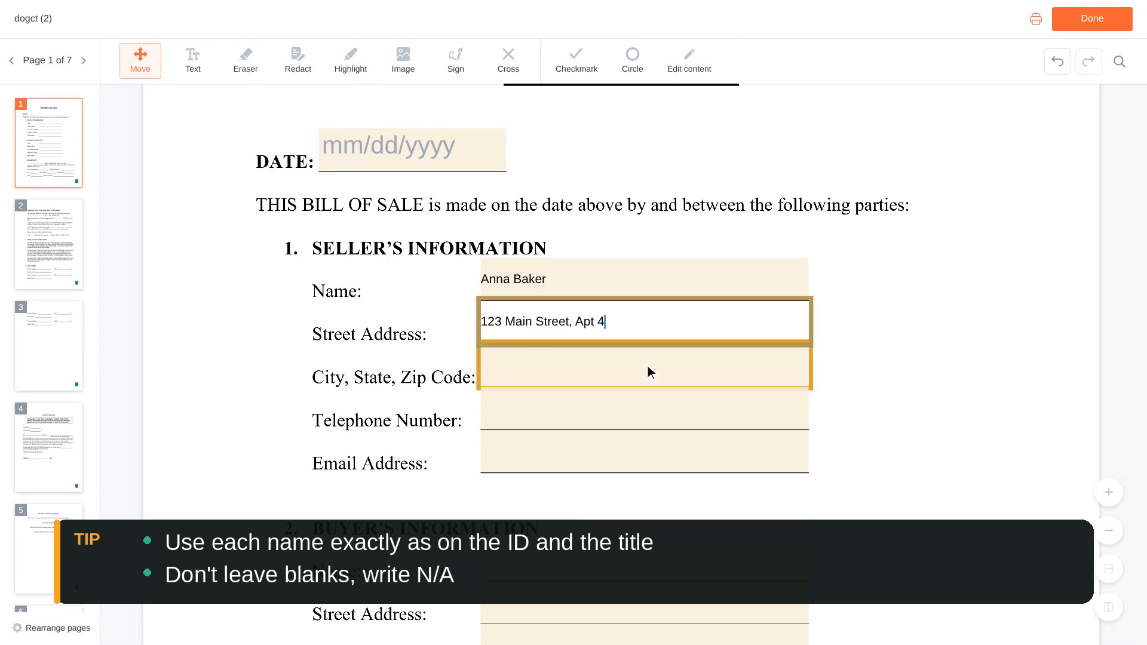
pyautogui.click(647, 365)
pyautogui.write('Hartf')
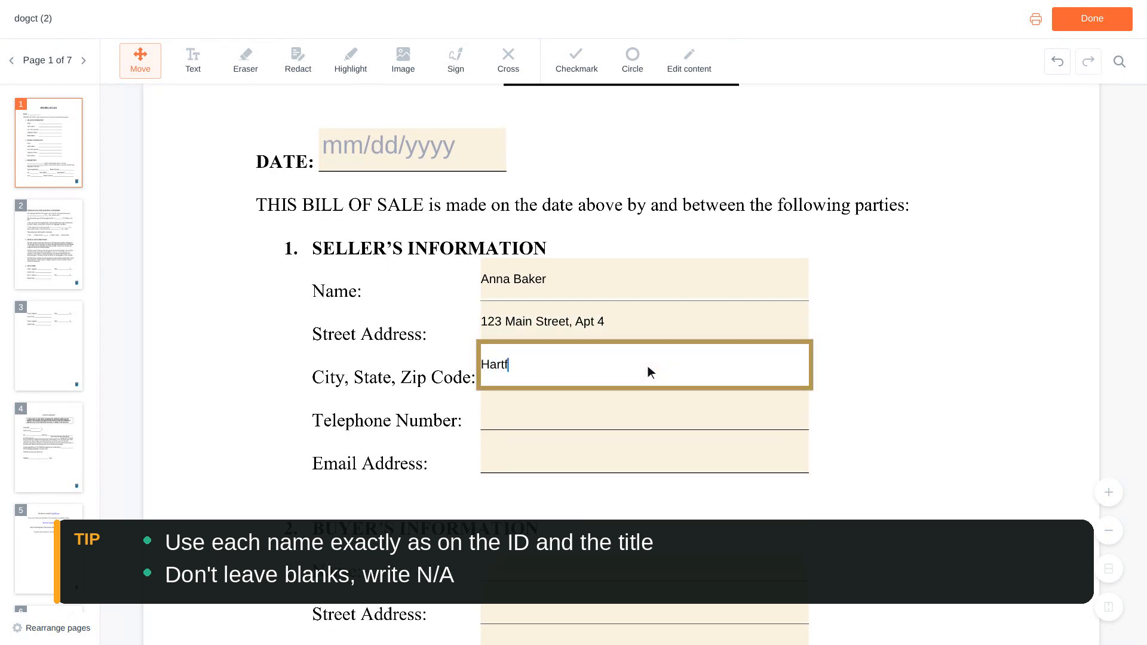
pyautogui.write('ord, CT 06103')
# - Fill in the seller's telephone number and email address
pyautogui.scroll(-1, 647, 366)
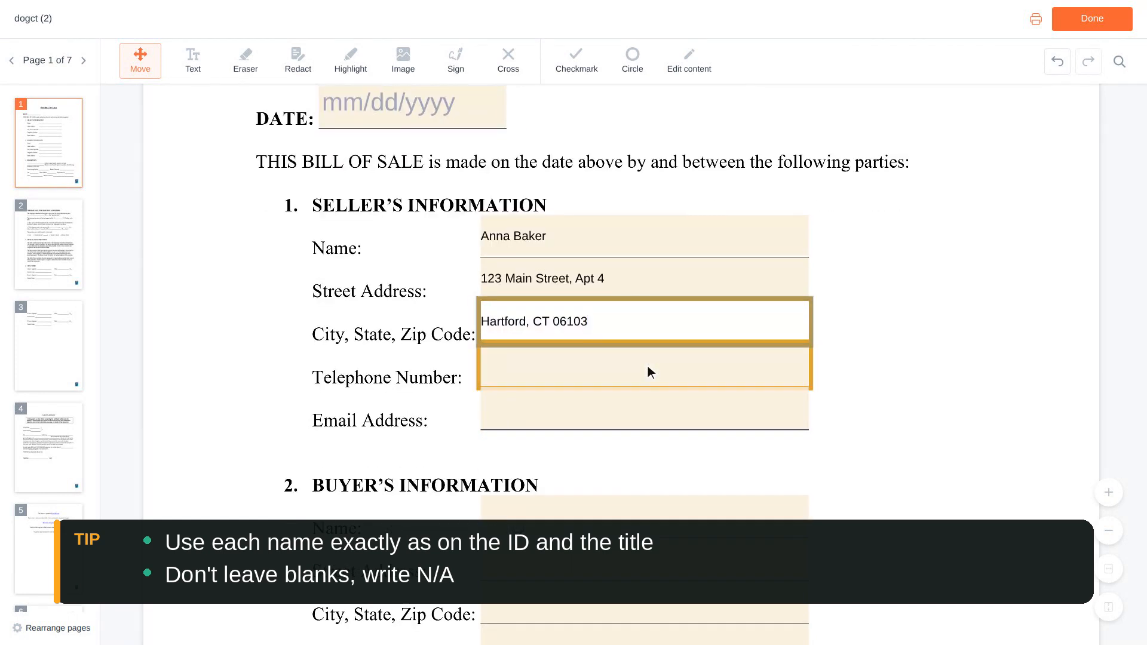
pyautogui.click(647, 366)
pyautogui.write('555-0142')
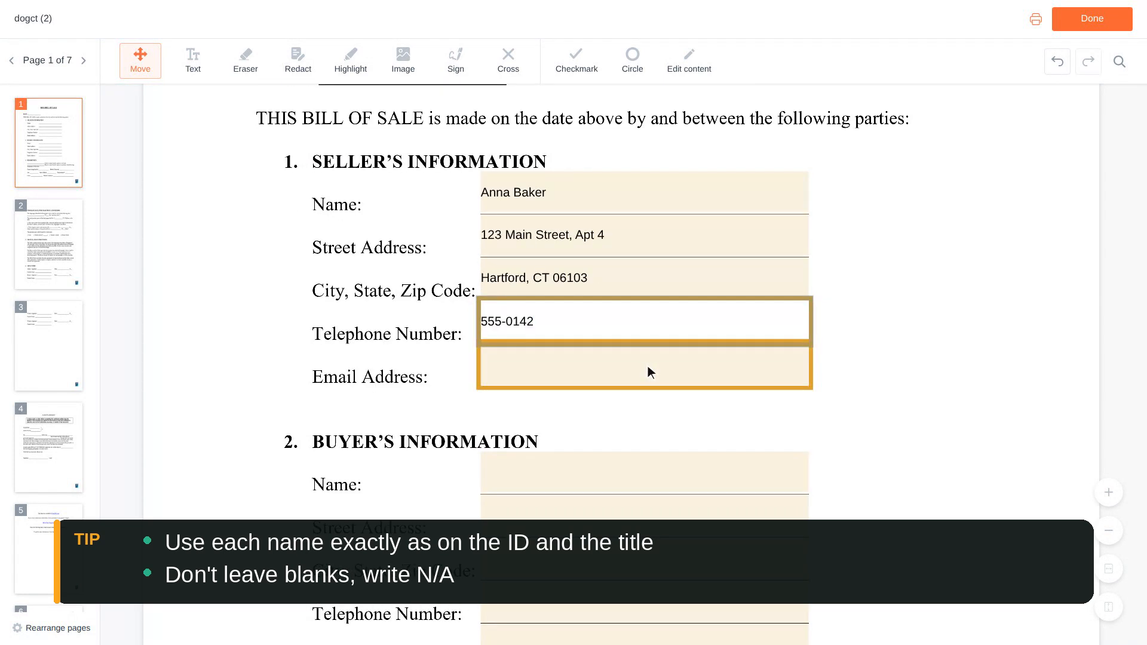
pyautogui.click(648, 365)
pyautogui.write('anna.baker@example.com')
# - Enter the buyer's full name under Buyer's Information
pyautogui.scroll(-2, 648, 365)
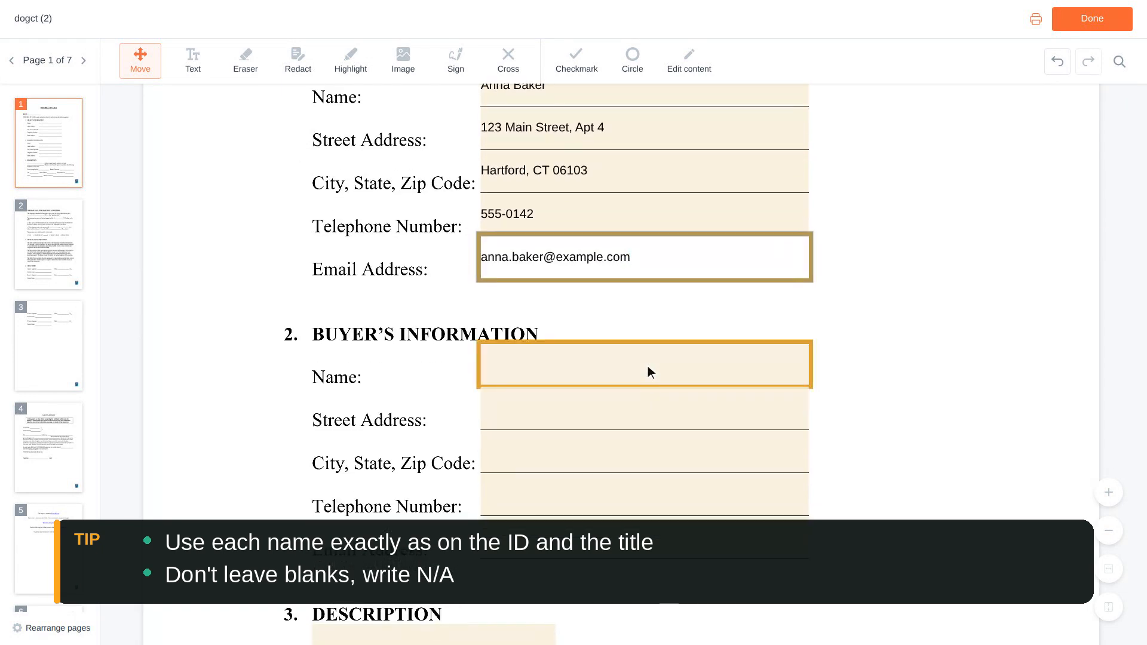
pyautogui.click(647, 366)
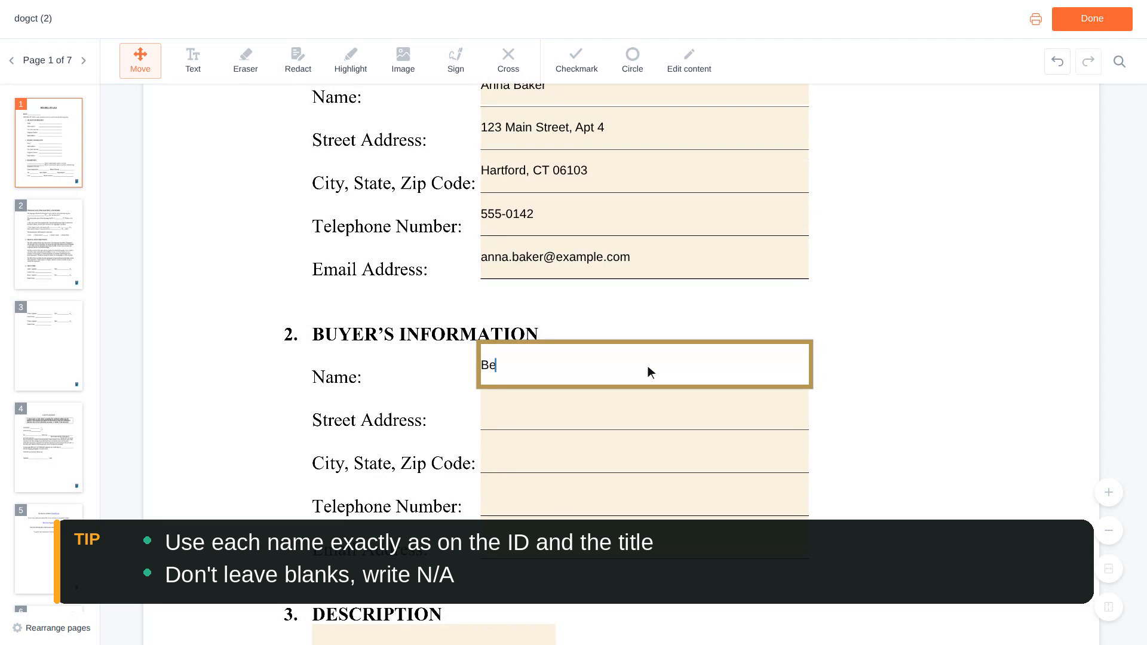
# - Fill in the buyer's street address and the buyer's city, state and zip code
pyautogui.scroll(-1, 647, 365)
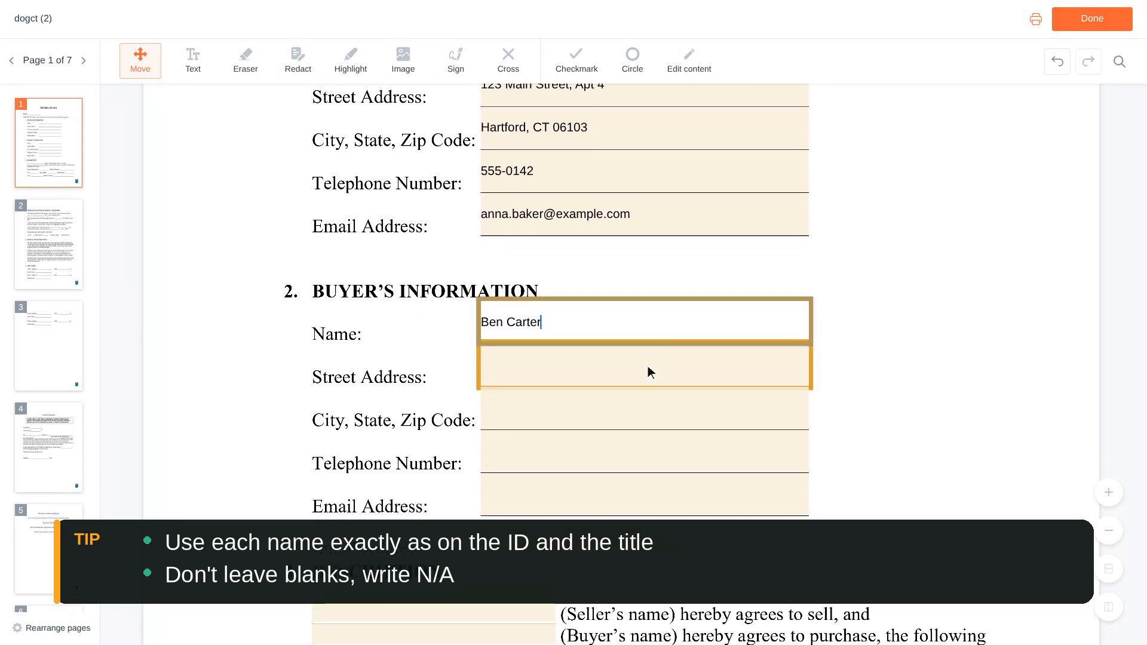
pyautogui.click(648, 365)
pyautogui.write('456 Oak S')
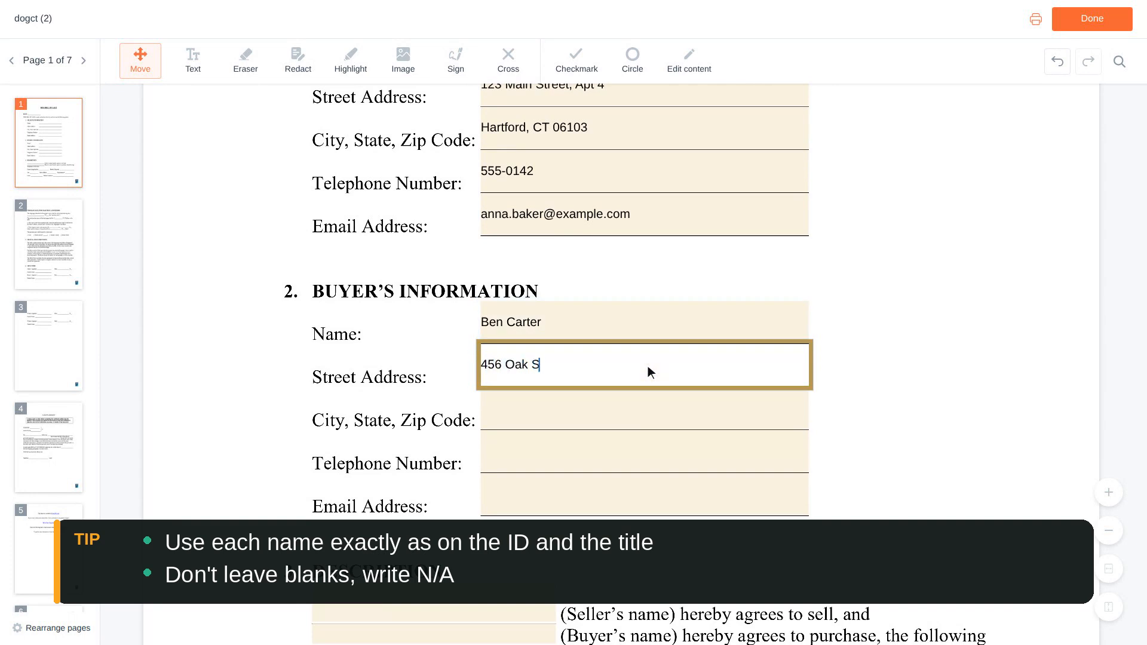
pyautogui.write('treet')
pyautogui.scroll(-1, 648, 365)
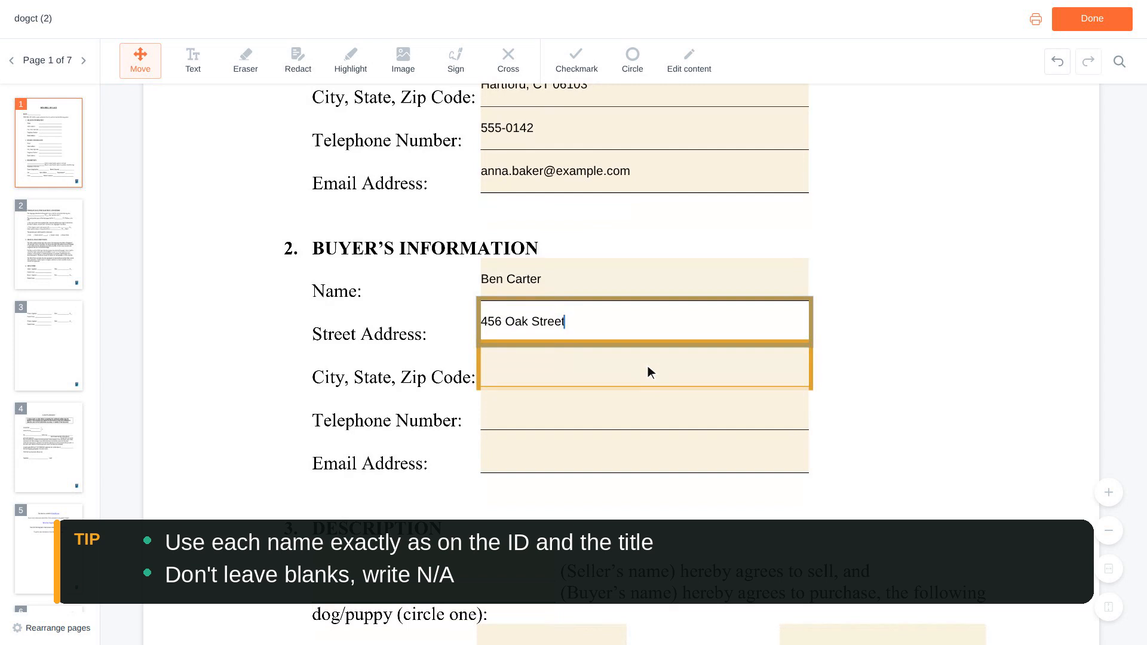
pyautogui.click(647, 366)
pyautogui.write('Har')
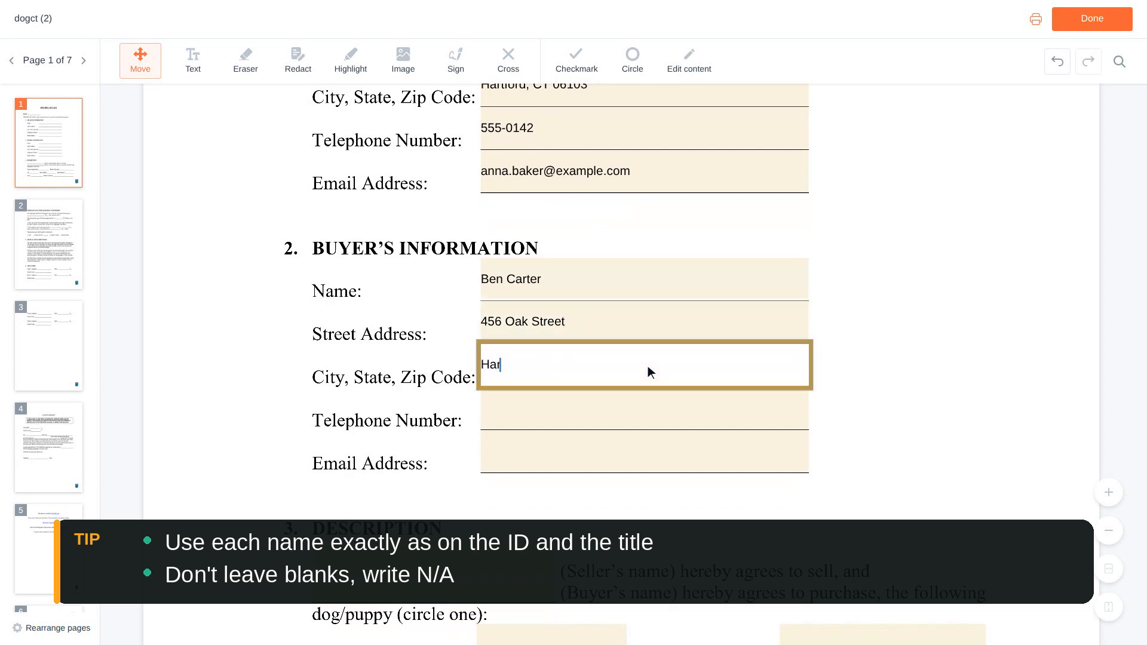
pyautogui.write('tford, CT 06103')
# - Fill in the buyer's telephone number and email address
pyautogui.scroll(-1, 647, 366)
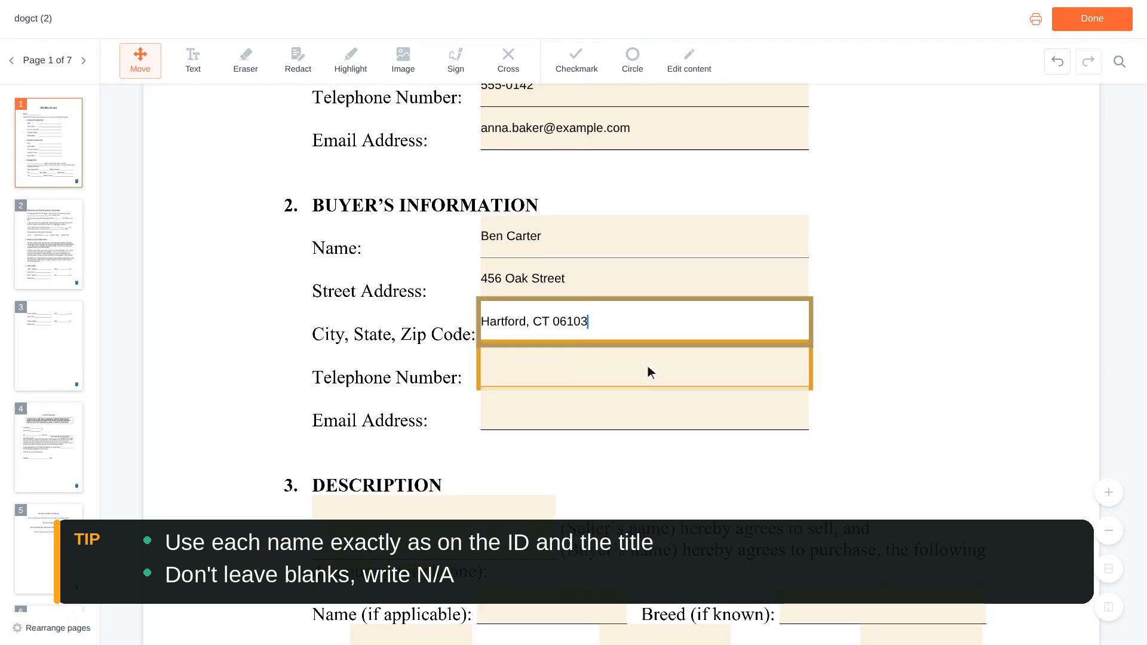
pyautogui.click(647, 373)
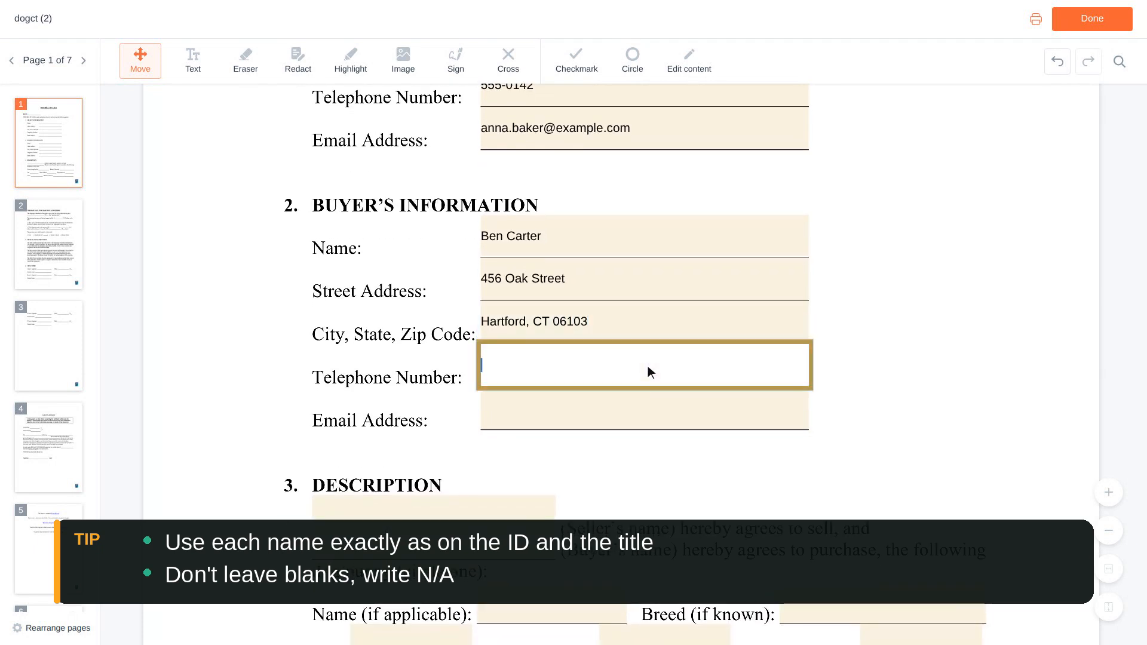
pyautogui.write('555-0188')
pyautogui.scroll(-1, 647, 365)
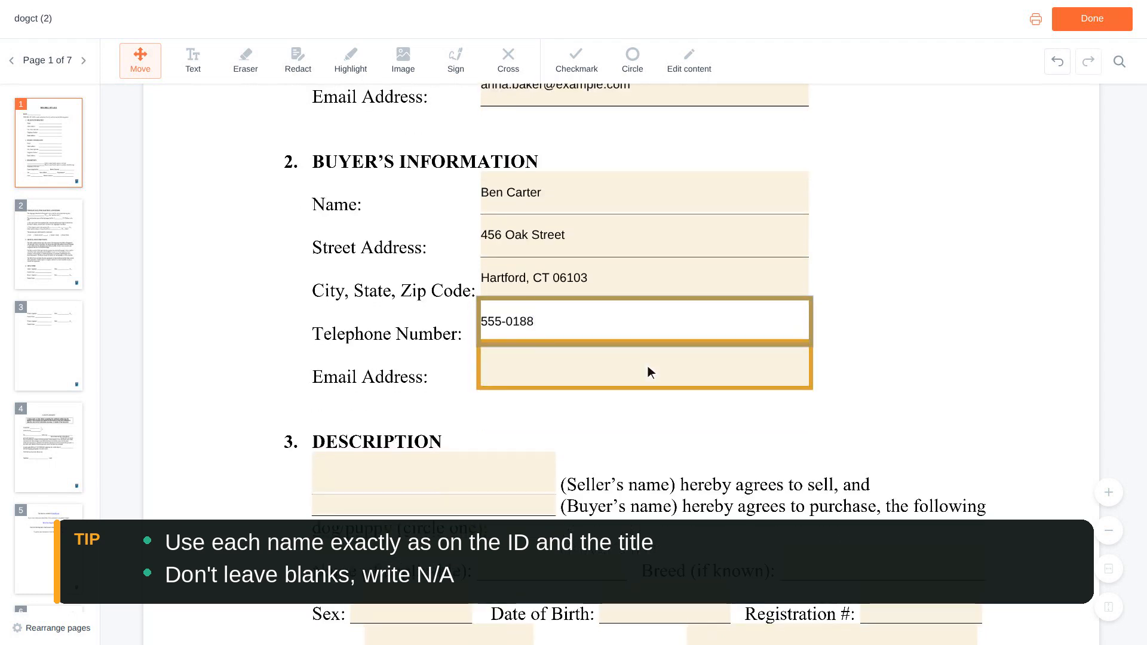
pyautogui.click(648, 365)
pyautogui.write('be')
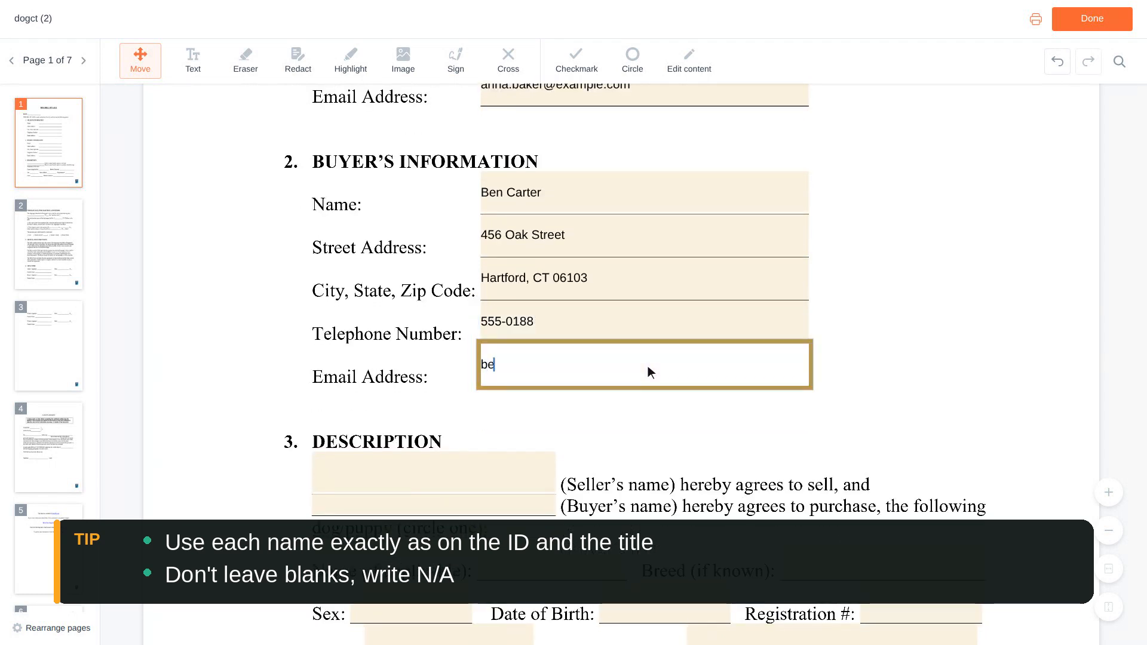
pyautogui.write('n.carter@exa')
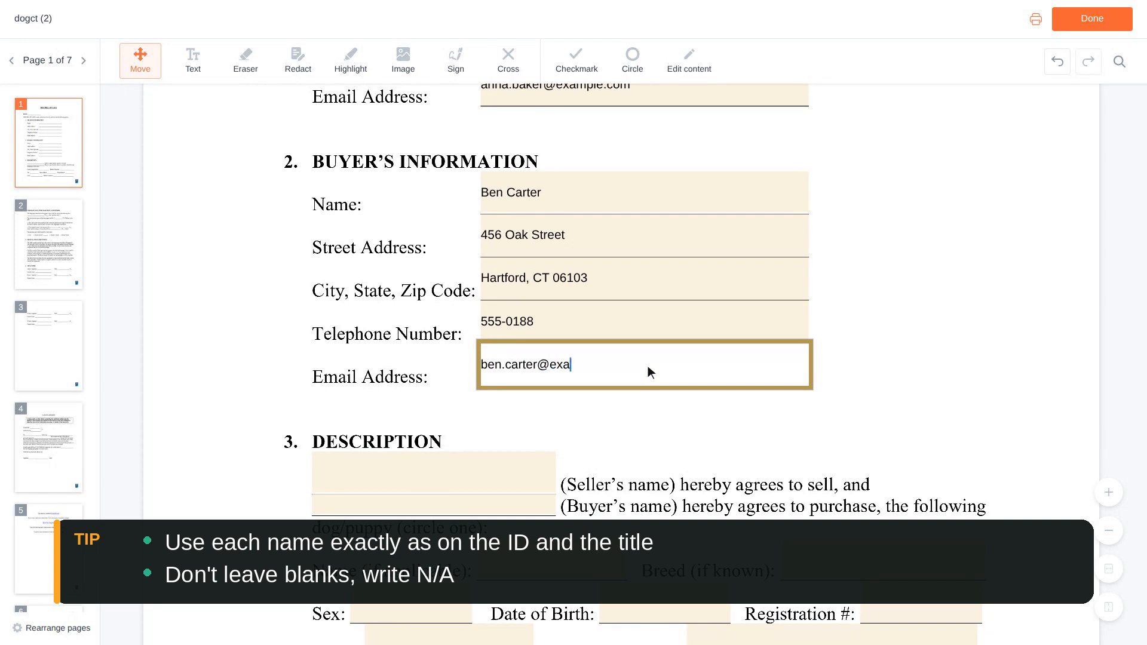
pyautogui.write('mple.com')
# - Enter the seller's name and the buyer's name in the agreement statement of the Description section
pyautogui.scroll(-2, 647, 366)
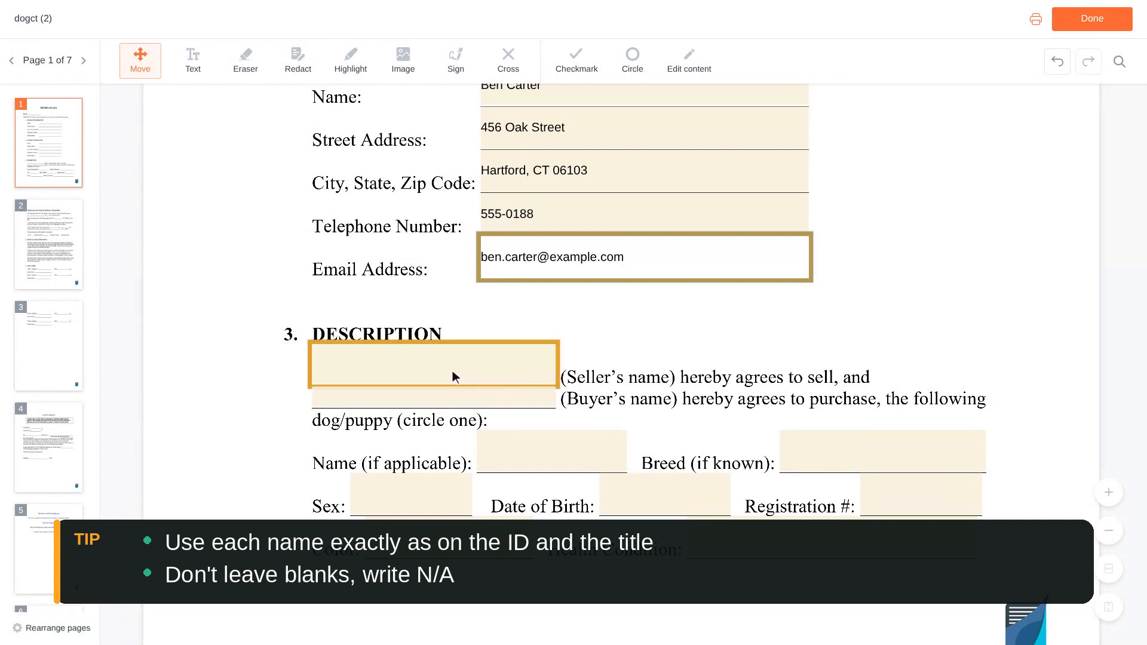
pyautogui.click(436, 366)
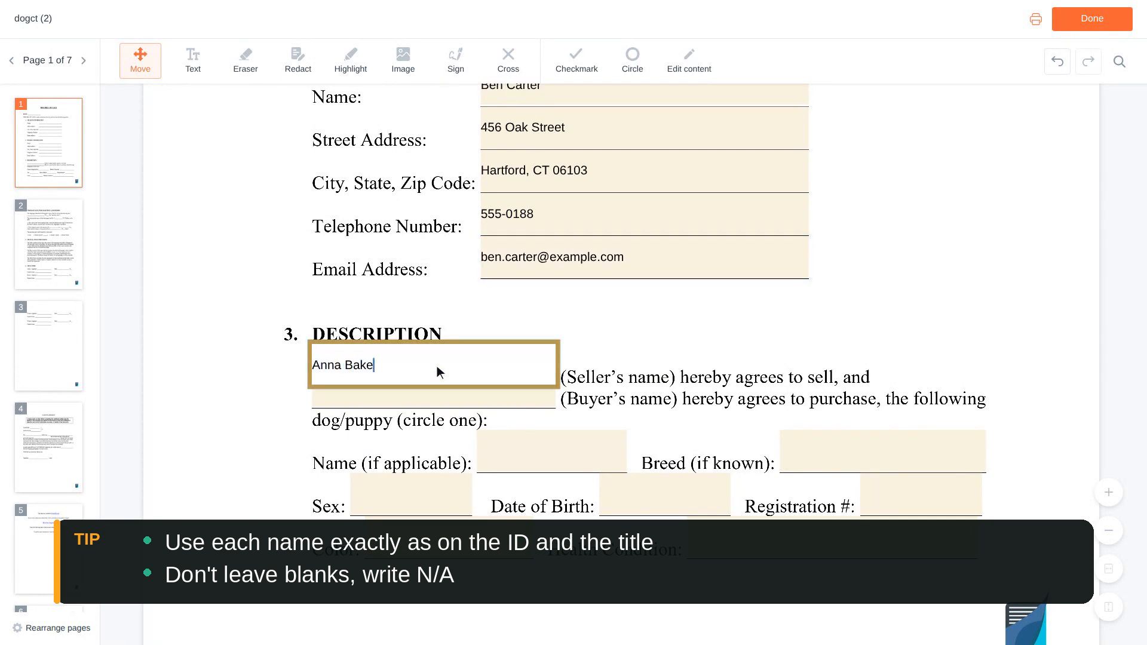
pyautogui.scroll(-1, 436, 365)
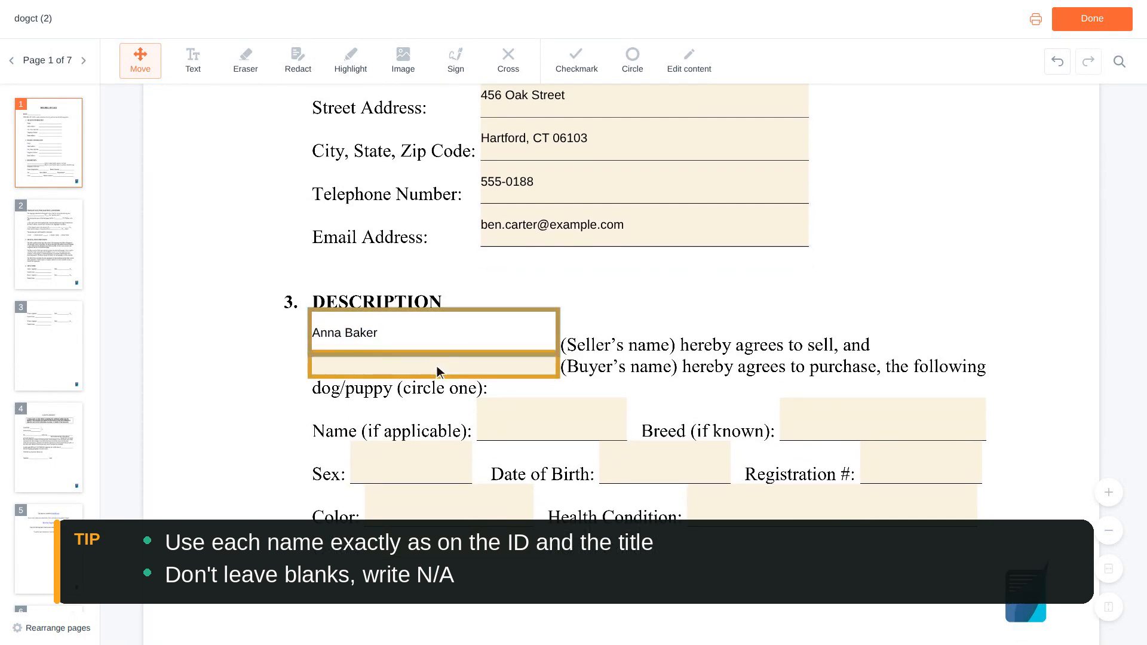
pyautogui.click(436, 365)
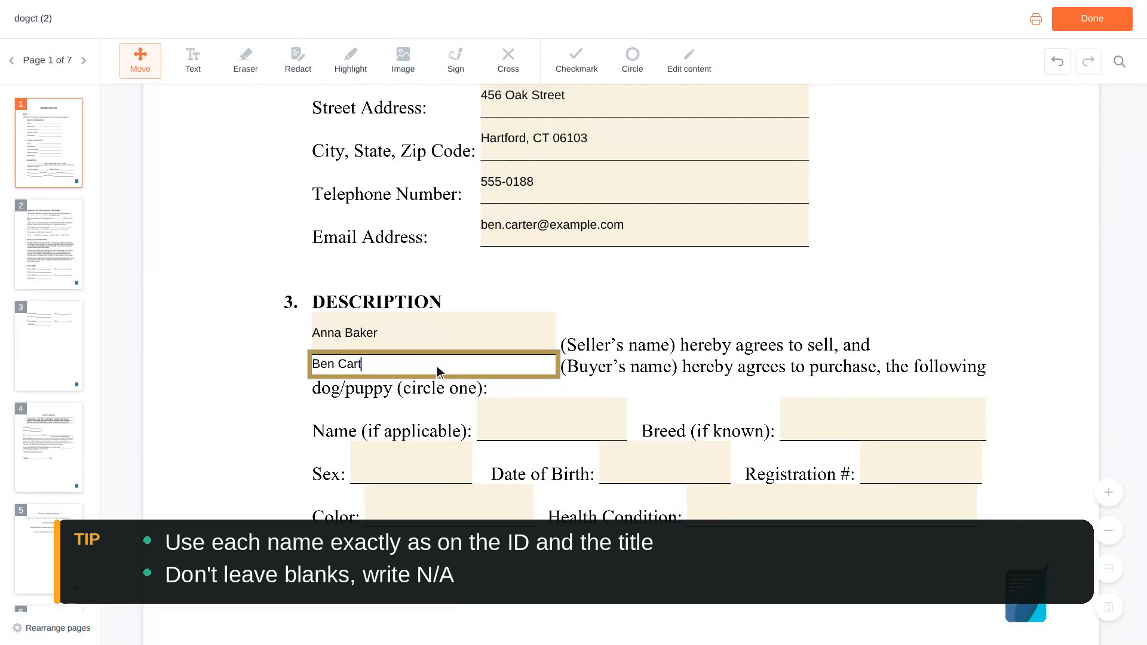
# - Enter Buddy as the dog's name and Labrador Retriever as its breed in the Description section
pyautogui.scroll(-2, 436, 368)
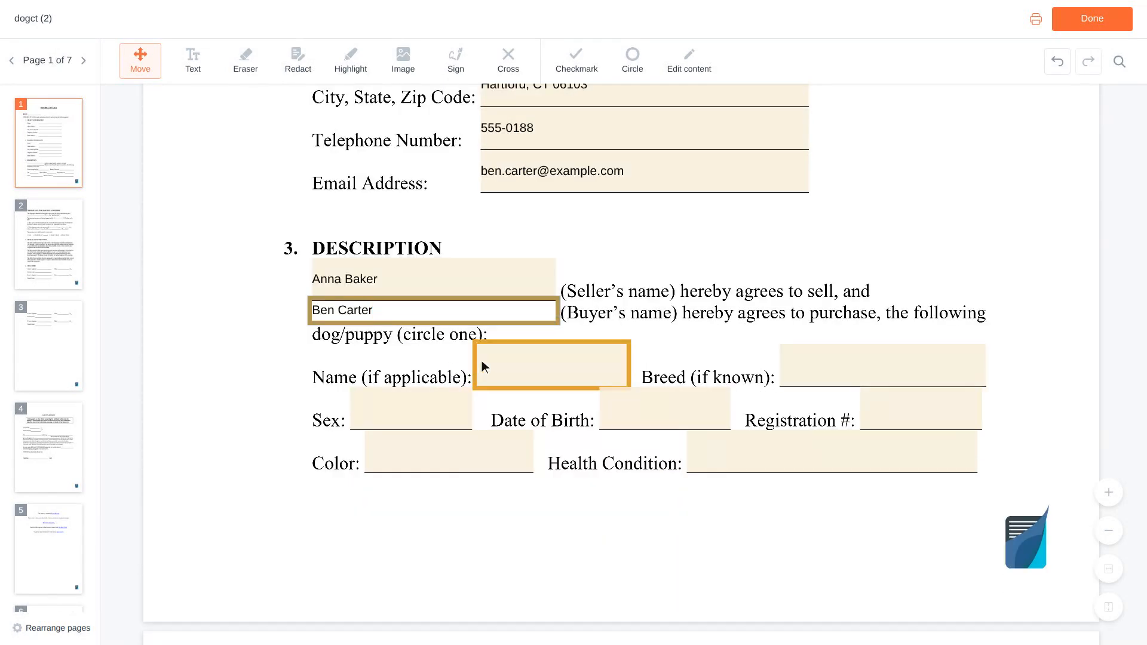
pyautogui.click(553, 365)
pyautogui.write('Buddy')
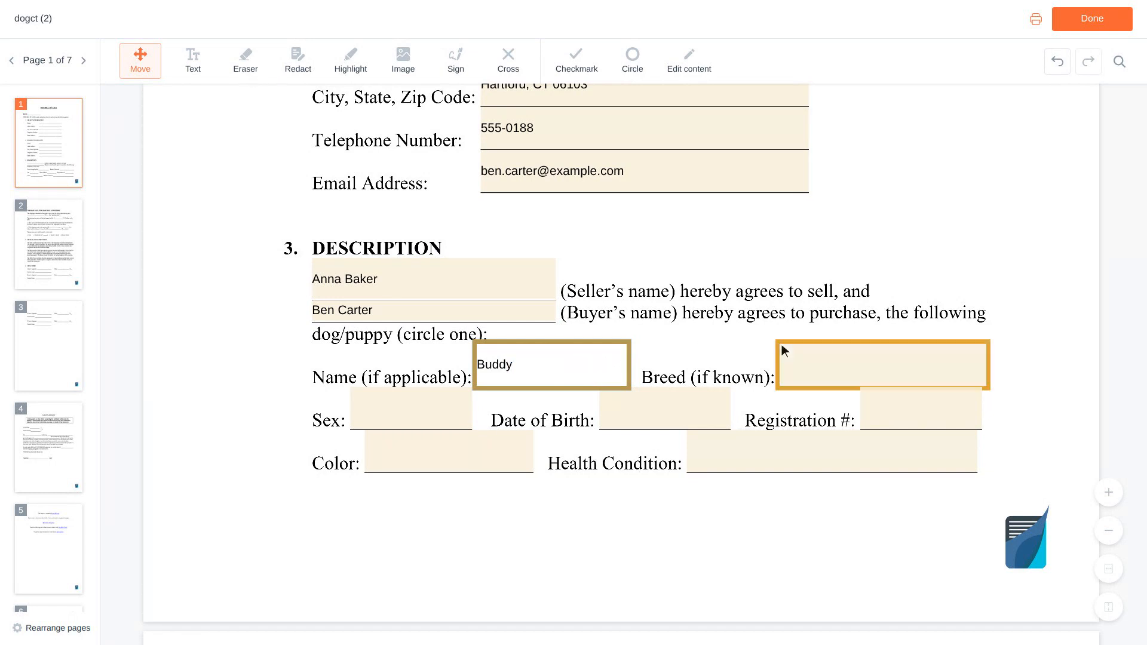
pyautogui.click(884, 366)
pyautogui.write('L')
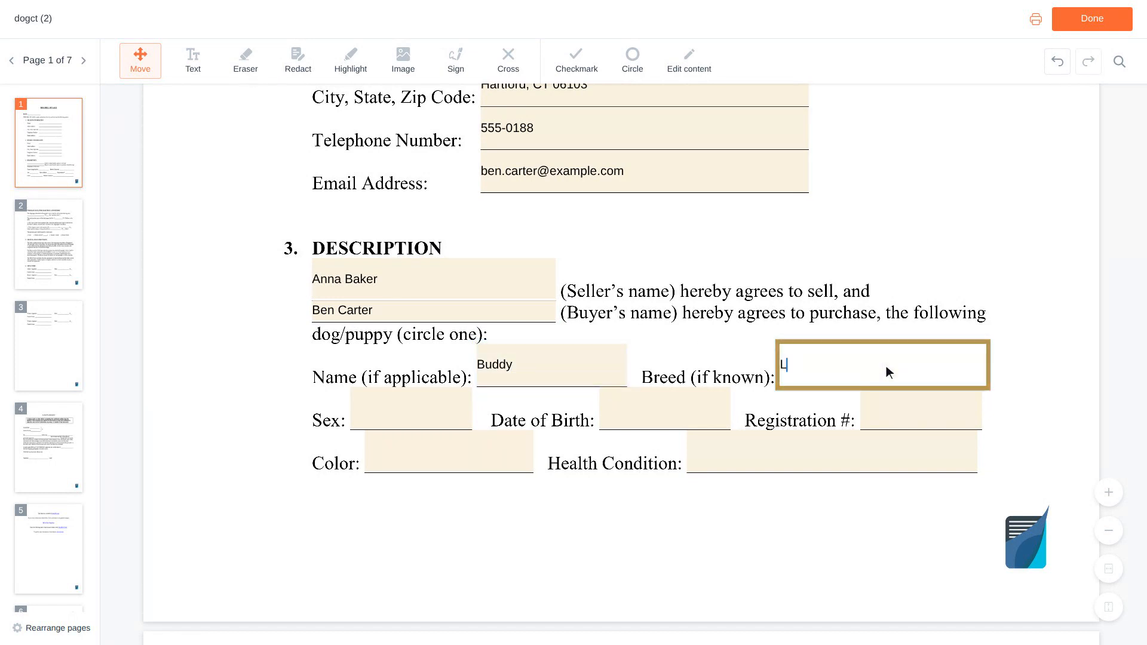
pyautogui.write('abrador Retriever')
# - Enter Male as the dog's sex and fill in the dog's date of birth
pyautogui.scroll(-1, 887, 365)
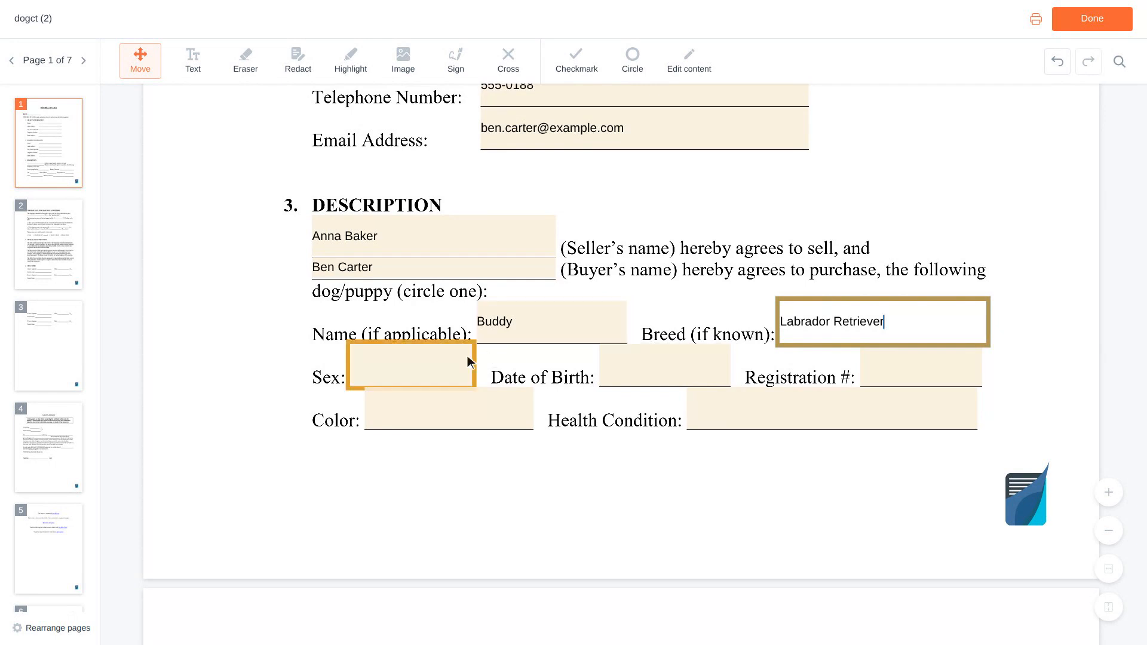
pyautogui.click(414, 366)
pyautogui.write('Male')
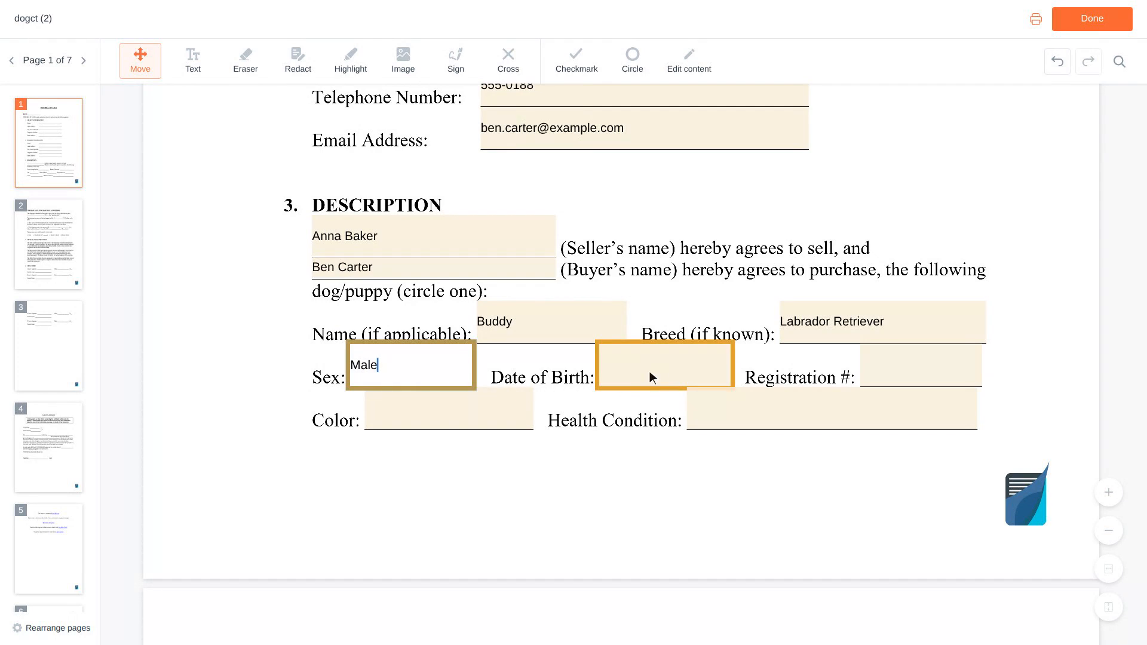
pyautogui.click(668, 366)
pyautogui.write('03/15/2022')
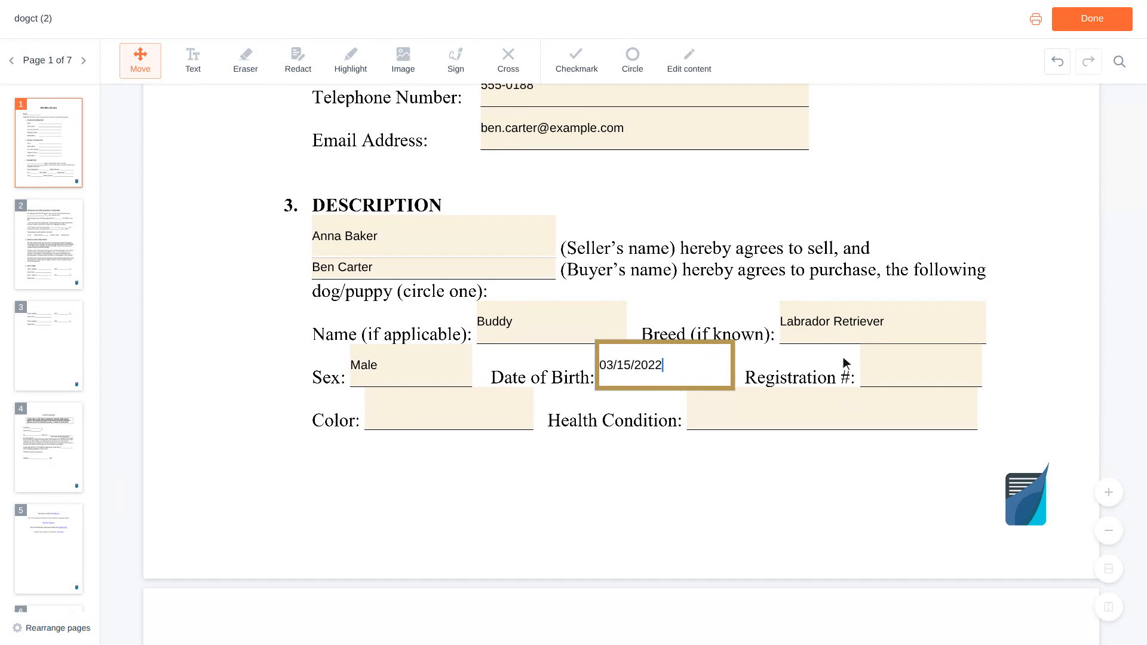
# - Fill in the dog's AKC registration number in the Description section
pyautogui.click(923, 370)
pyautogui.write('AKC EXAMPLE01')
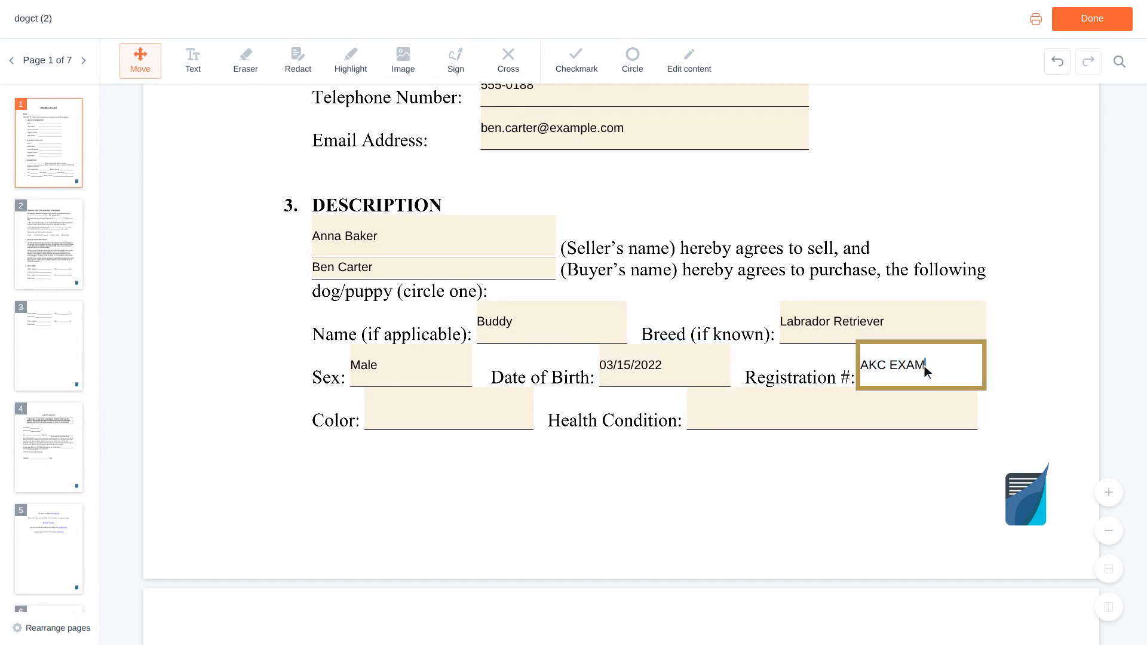
# - Enter Black as the dog's color and fill in its health condition, beginning with "Healthy, current on"
pyautogui.scroll(-1, 923, 367)
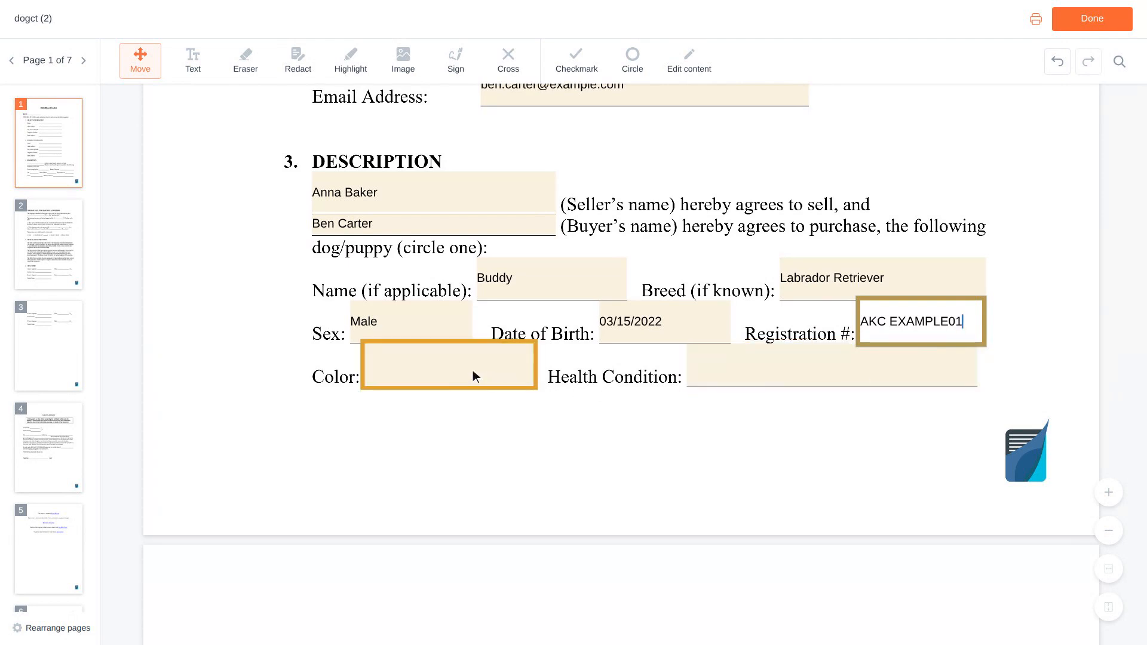
pyautogui.click(453, 366)
pyautogui.write('Bl')
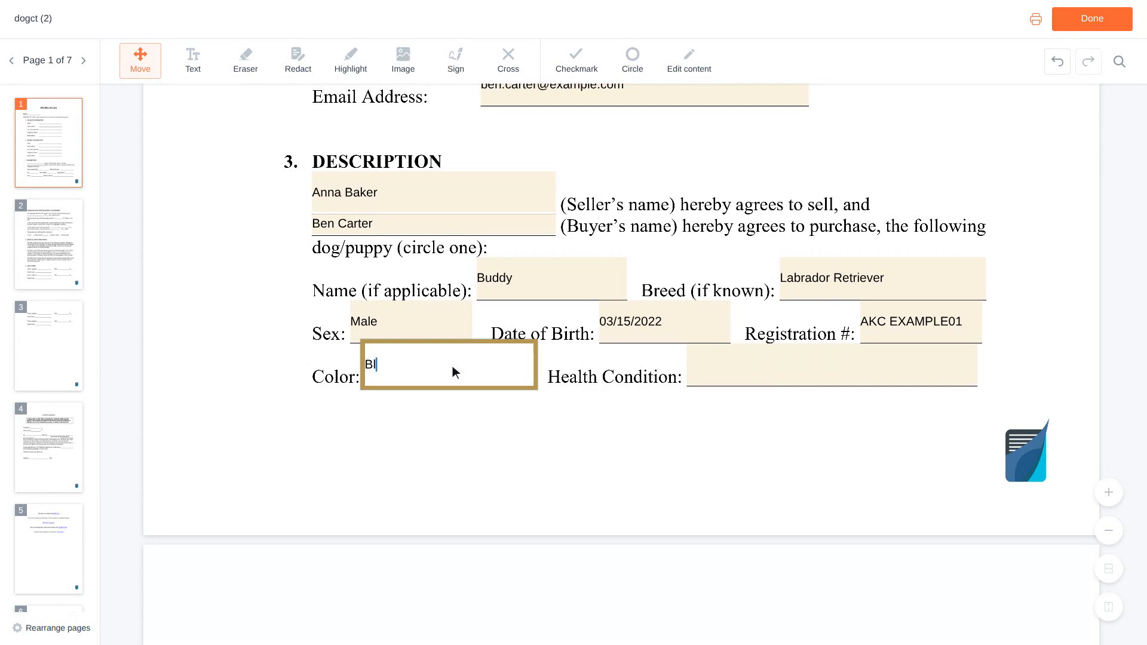
pyautogui.write('ack')
pyautogui.click(835, 367)
pyautogui.write('Healthy, current on')
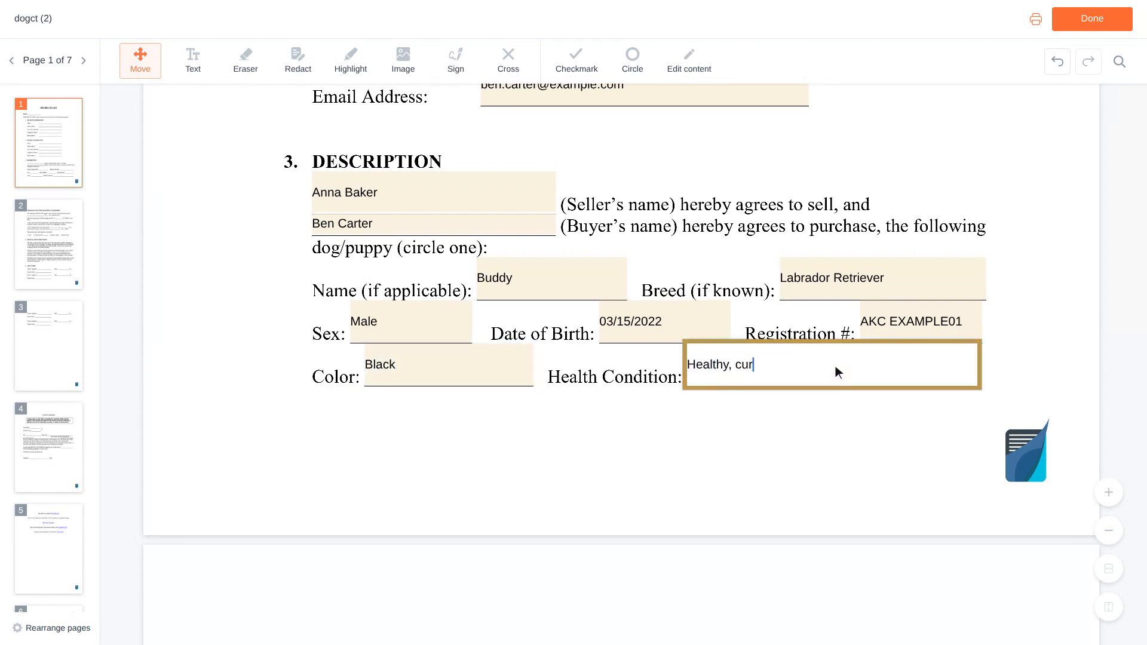
pyautogui.write(' sh')
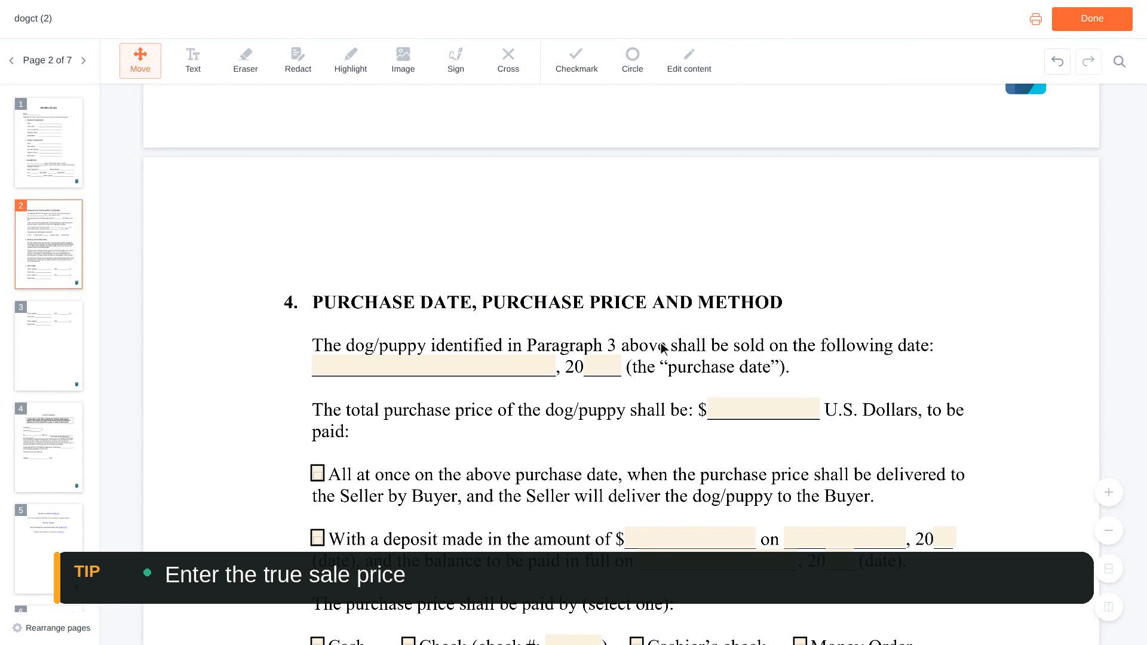
# - Enter March 15 as the purchase date and 8,500 U.S. dollars as the total purchase price in section 4
pyautogui.click(452, 364)
pyautogui.write('March 15')
pyautogui.scroll(-1, 439, 371)
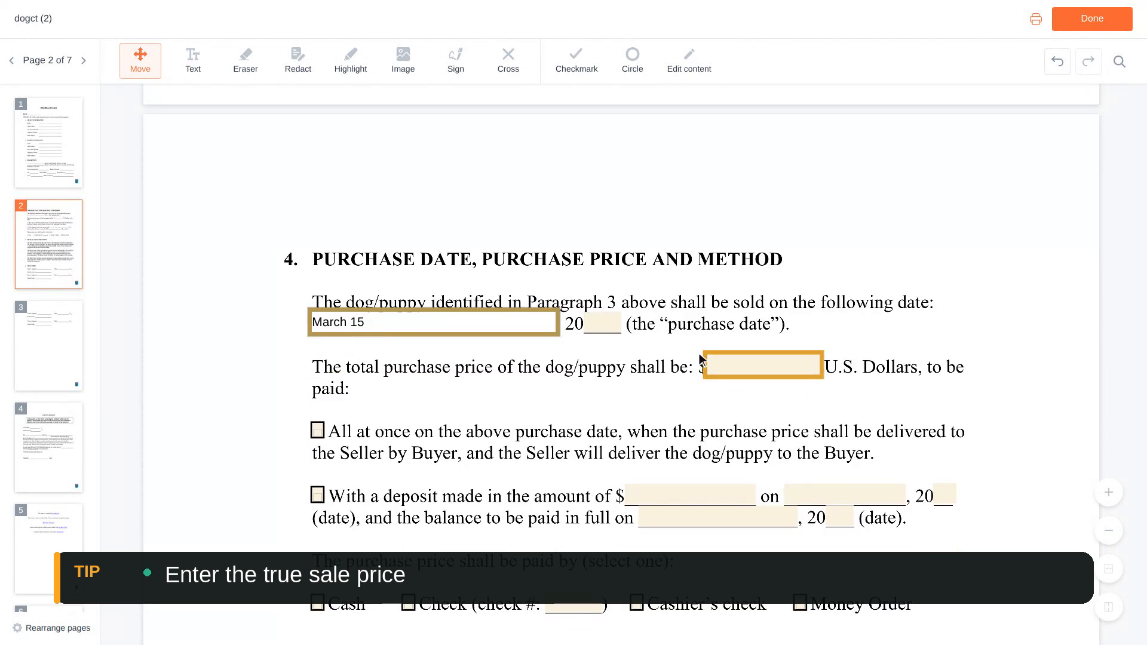
pyautogui.click(766, 365)
pyautogui.write('8,500')
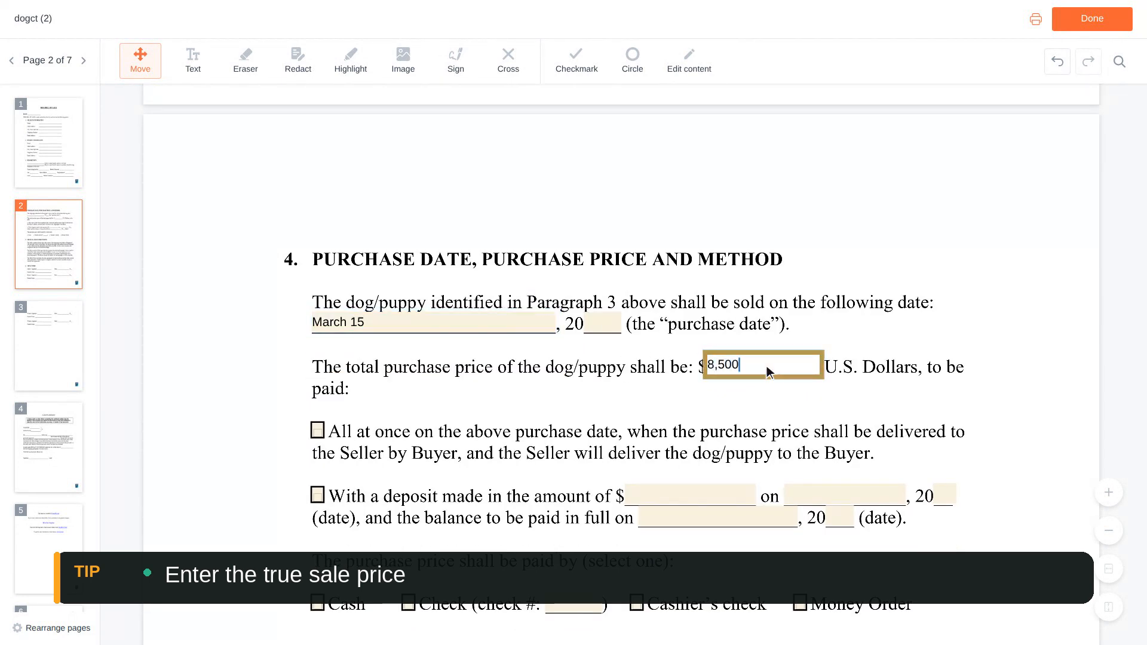
# - Enter 1024 as the check number among the payment methods in section 4
pyautogui.scroll(-5, 767, 369)
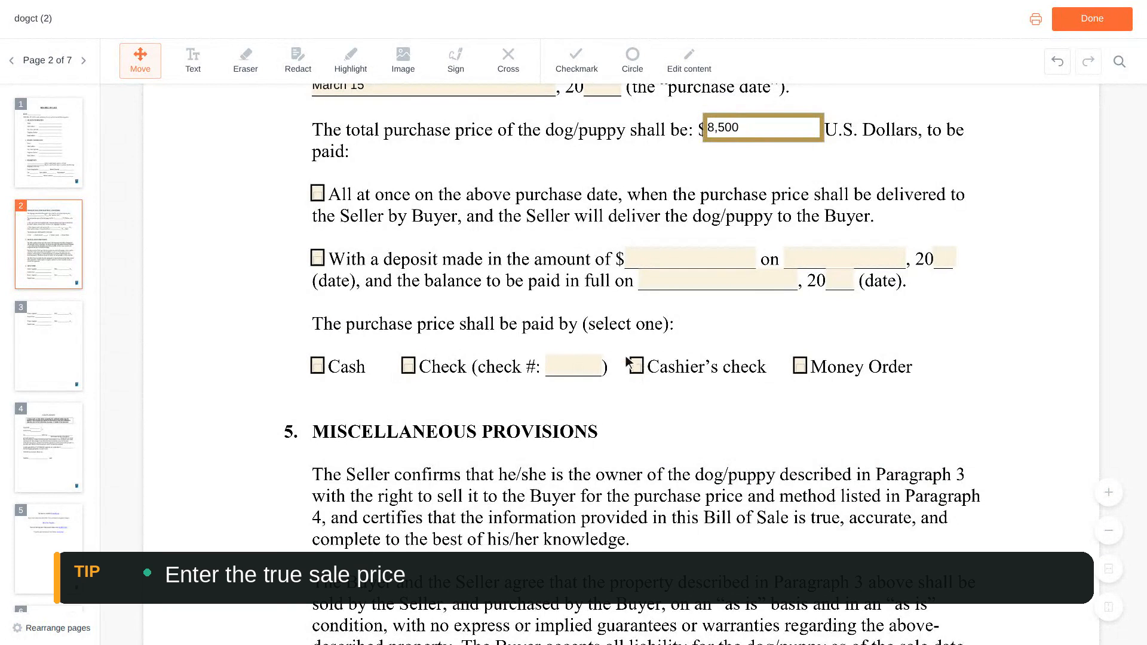
pyautogui.click(576, 366)
pyautogui.write('1024')
# - Mark the price as paid all at once on the purchase date and select Check as the payment method
pyautogui.scroll(3, 577, 368)
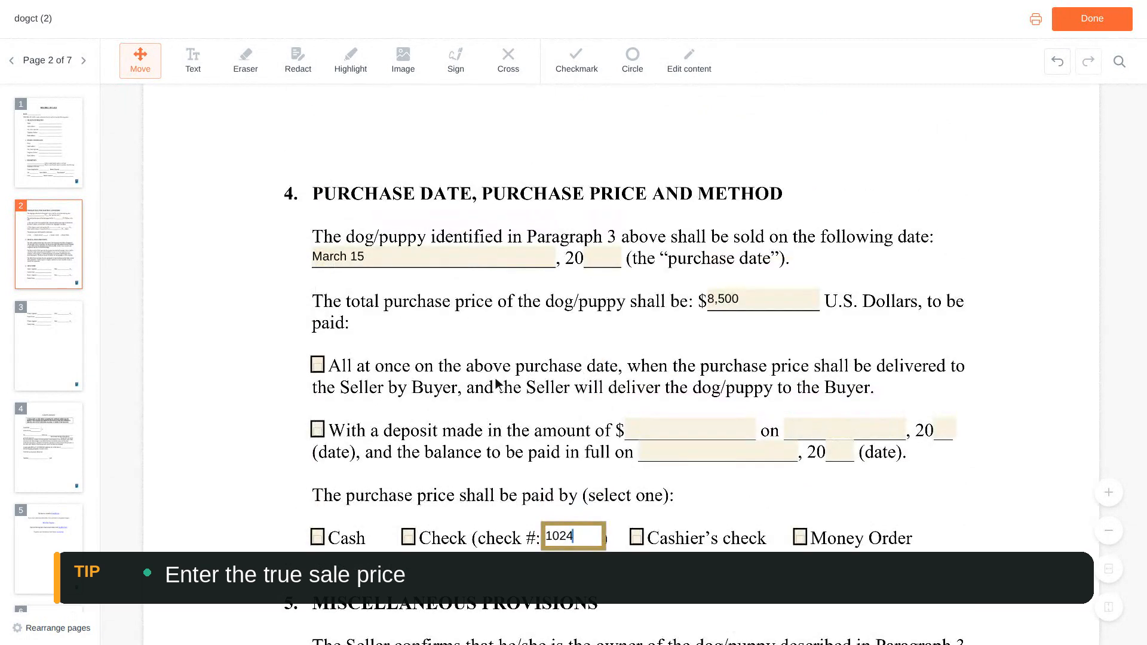
pyautogui.click(317, 365)
pyautogui.scroll(-3, 318, 366)
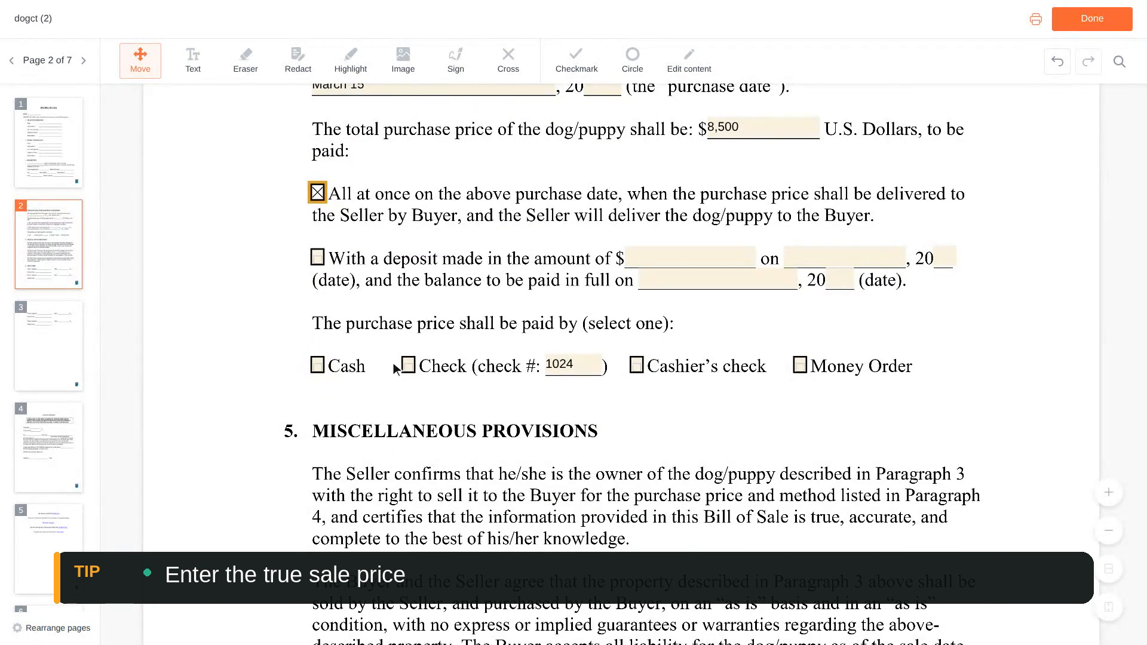
pyautogui.click(410, 365)
# - Fill in the seller's and the buyer's printed names in the Signatures section
pyautogui.scroll(-9, 411, 365)
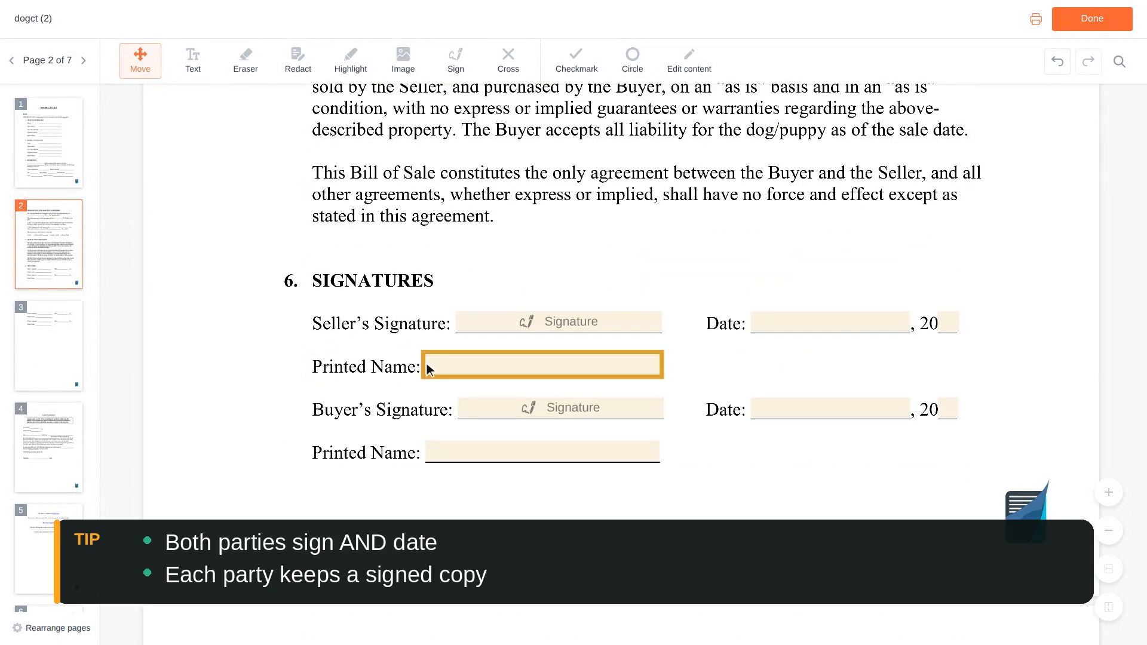
pyautogui.click(541, 366)
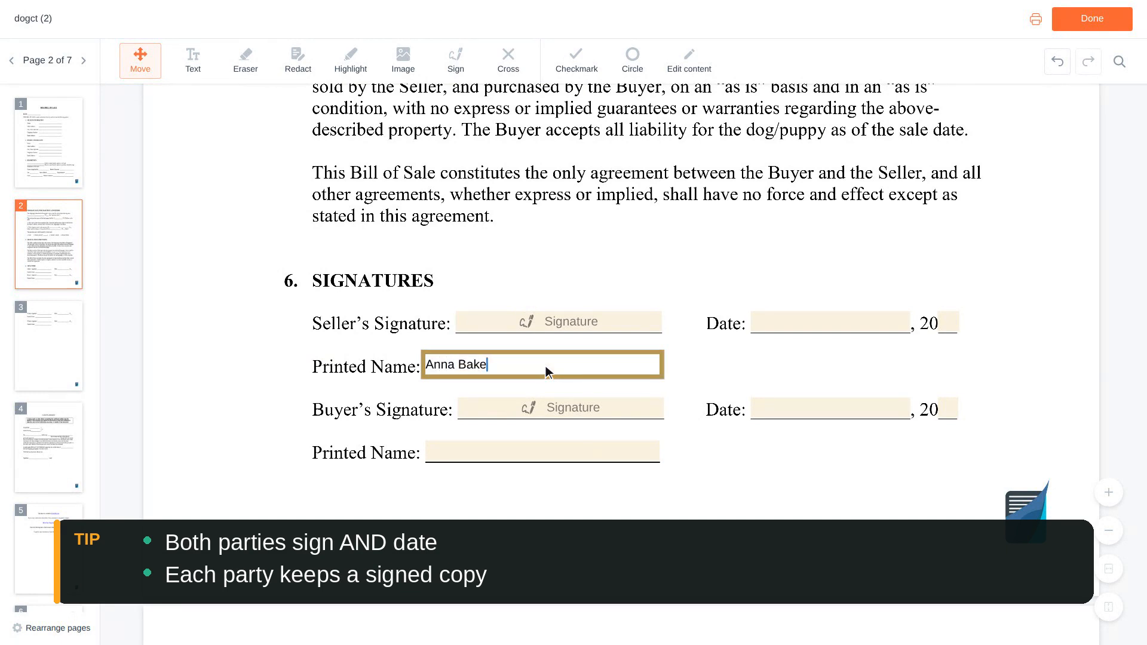
pyautogui.scroll(-1, 545, 368)
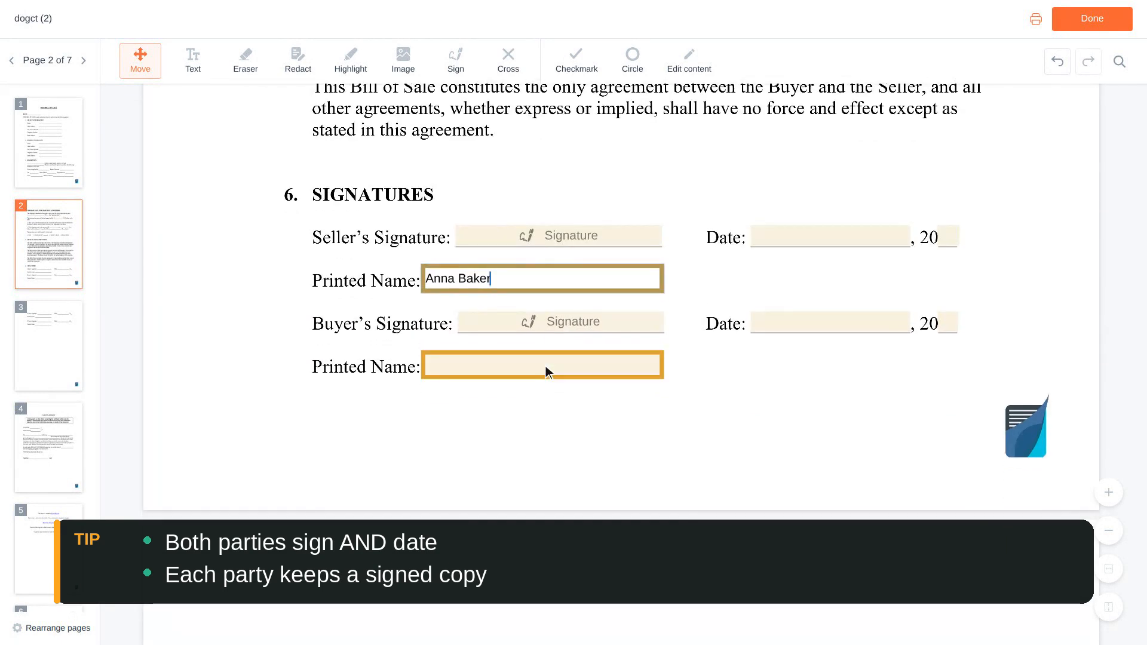
pyautogui.click(546, 366)
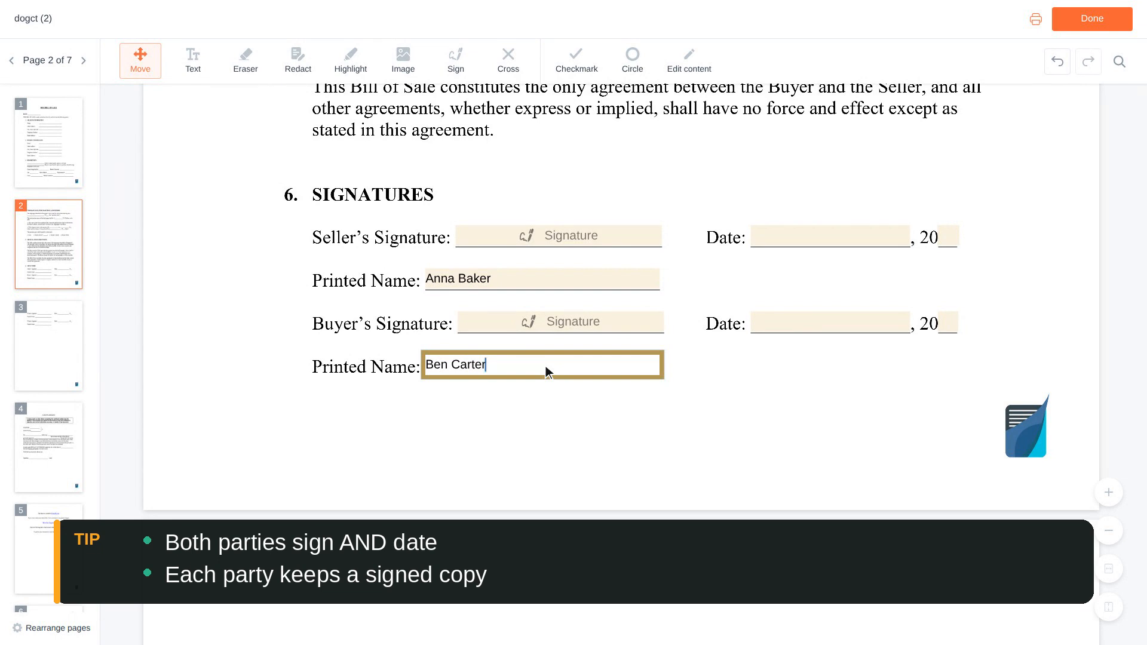
pyautogui.scroll(2, 545, 369)
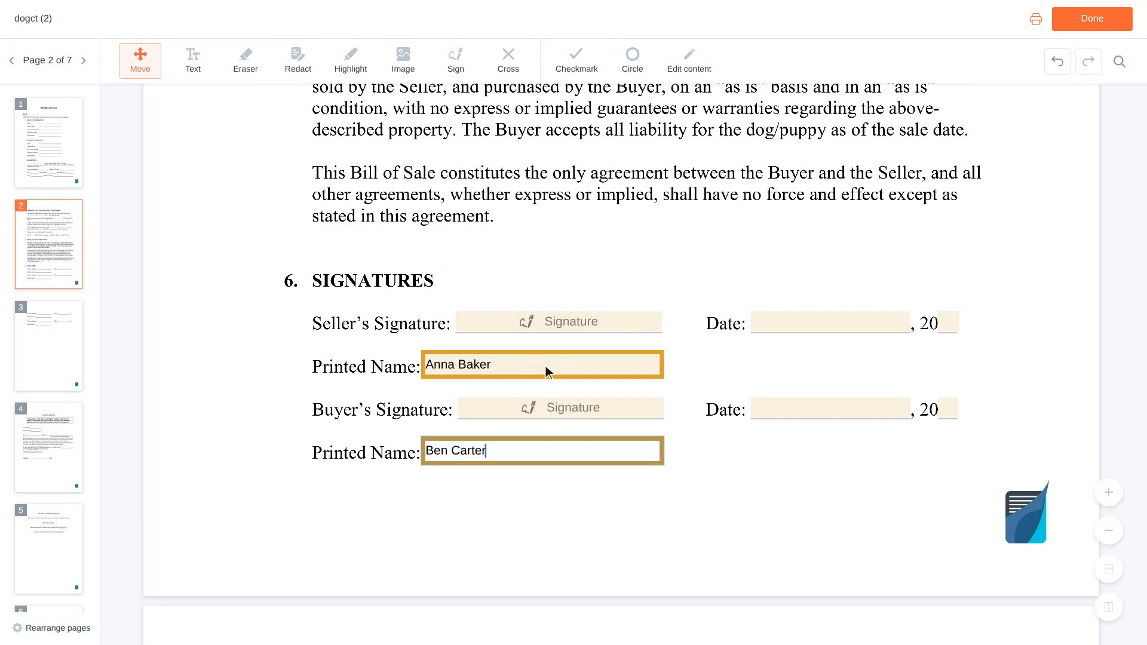